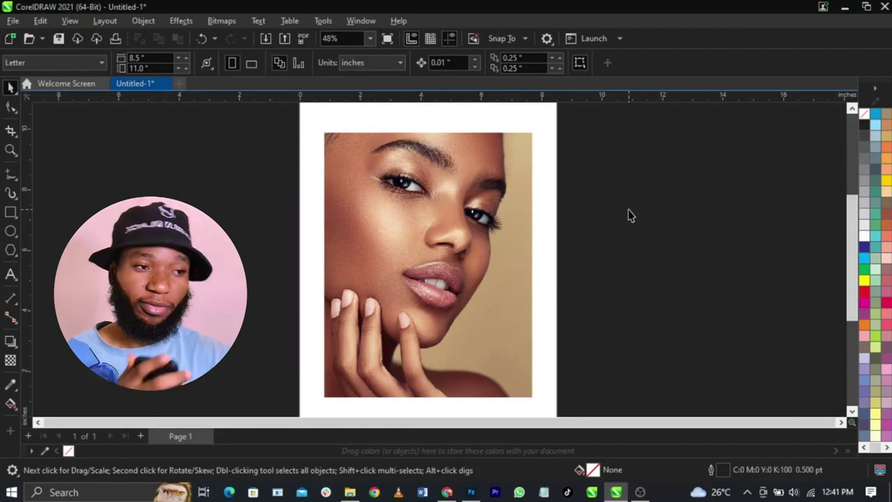
# Zoom in on the portrait's eyes, nose and lips to check pixelation, then select the photo
pyautogui.scroll(4, 403, 191)
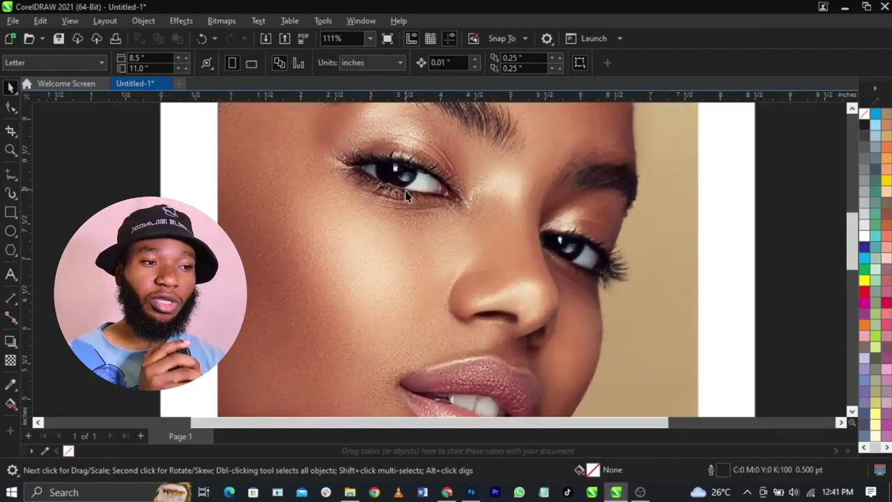
pyautogui.scroll(4, 403, 204)
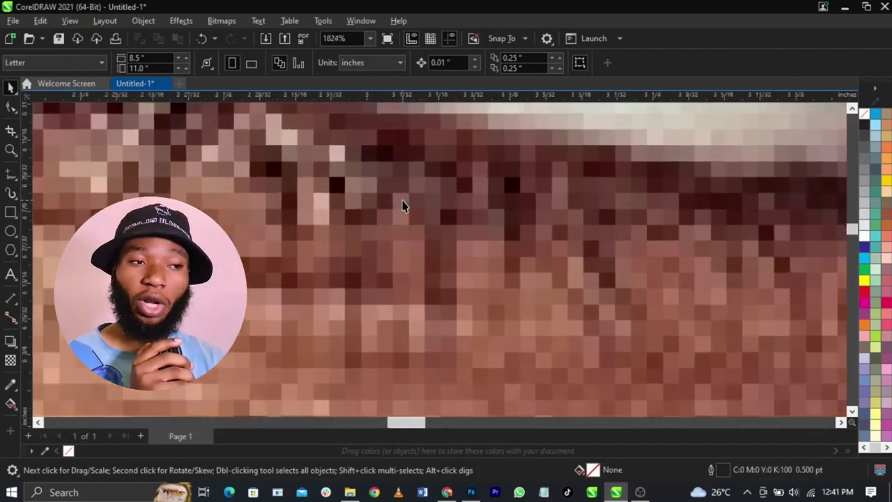
pyautogui.scroll(5, 359, 239)
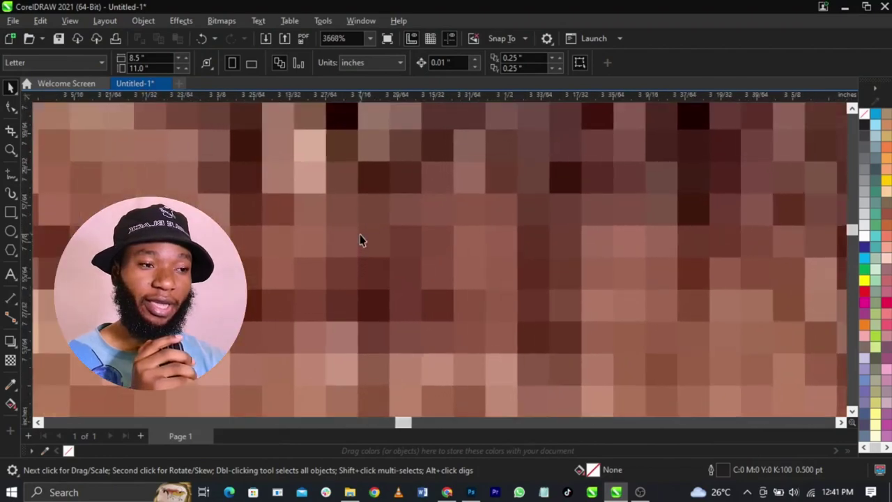
pyautogui.scroll(-6, 359, 239)
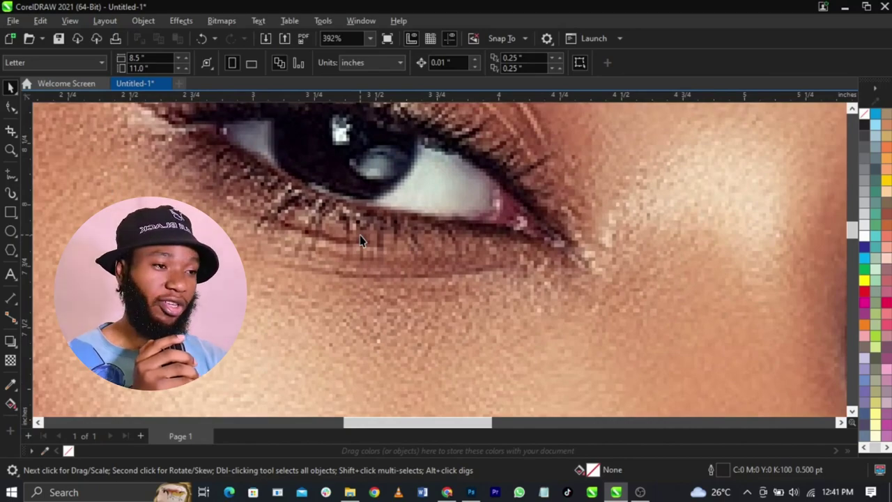
pyautogui.scroll(-3, 360, 239)
pyautogui.scroll(4, 575, 312)
pyautogui.scroll(4, 571, 314)
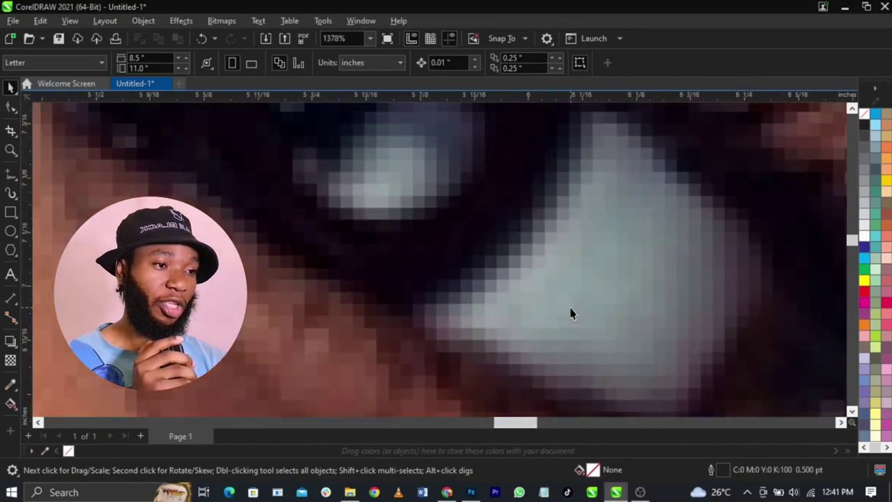
pyautogui.scroll(-3, 571, 313)
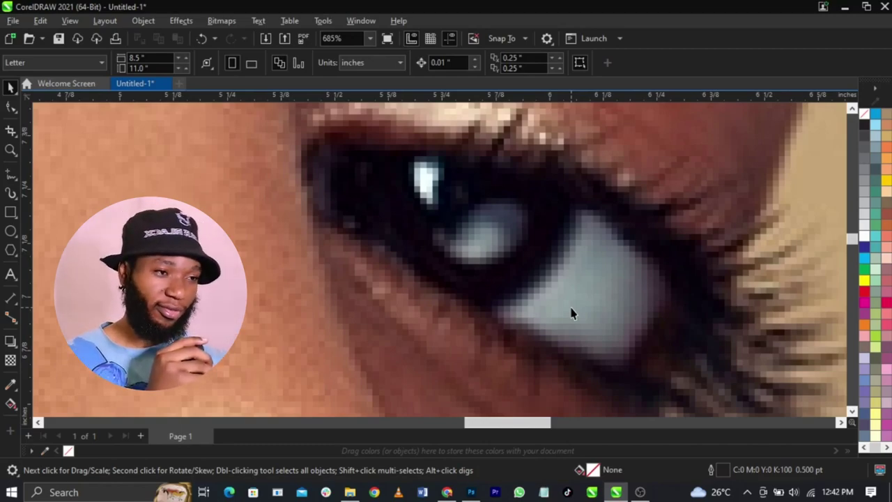
pyautogui.scroll(-8, 571, 314)
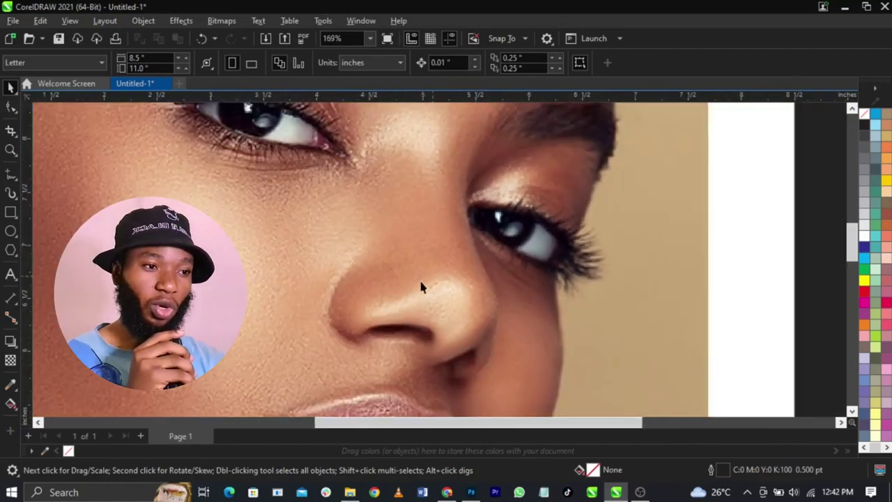
pyautogui.scroll(5, 421, 287)
pyautogui.scroll(-6, 424, 288)
pyautogui.scroll(3, 388, 344)
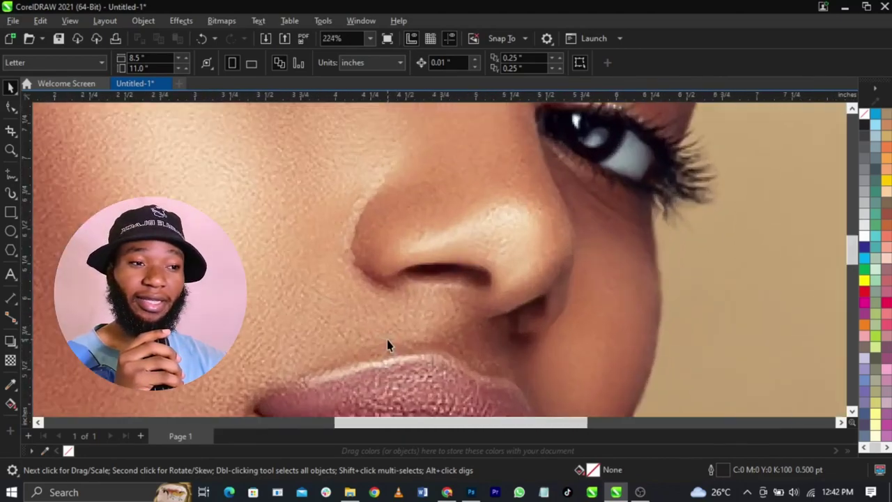
pyautogui.scroll(2, 388, 345)
pyautogui.scroll(-4, 386, 273)
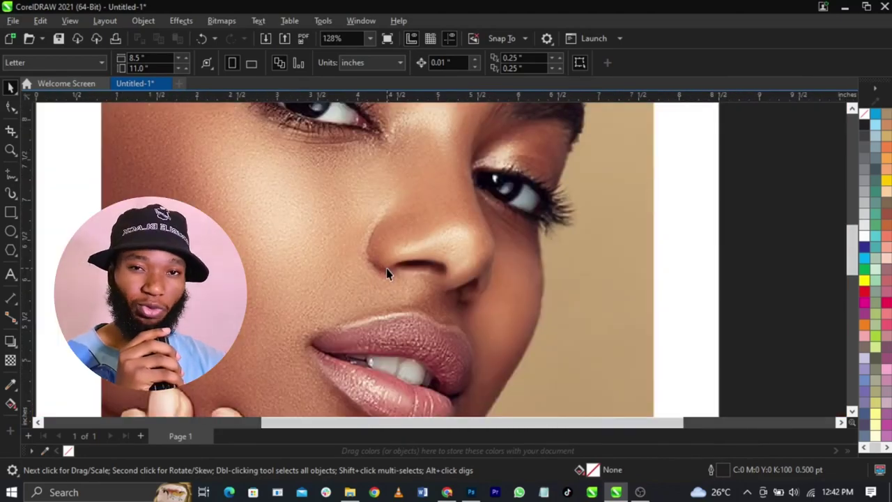
pyautogui.scroll(2, 388, 272)
pyautogui.scroll(-4, 386, 314)
pyautogui.scroll(5, 384, 355)
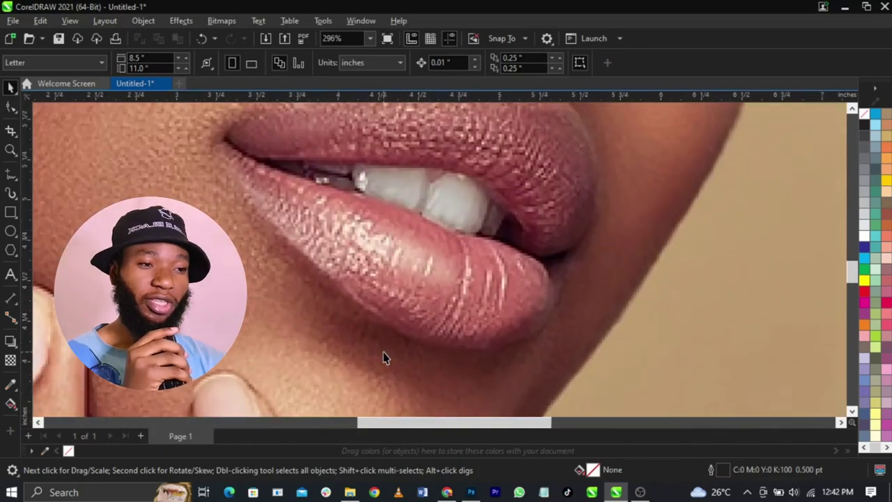
pyautogui.scroll(-2, 386, 360)
pyautogui.scroll(-5, 387, 359)
pyautogui.scroll(3, 326, 307)
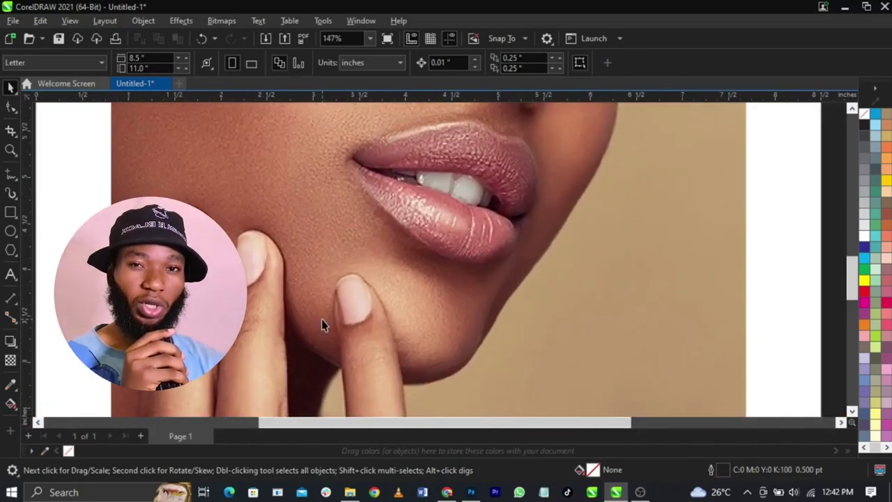
pyautogui.scroll(-4, 322, 324)
pyautogui.scroll(4, 376, 291)
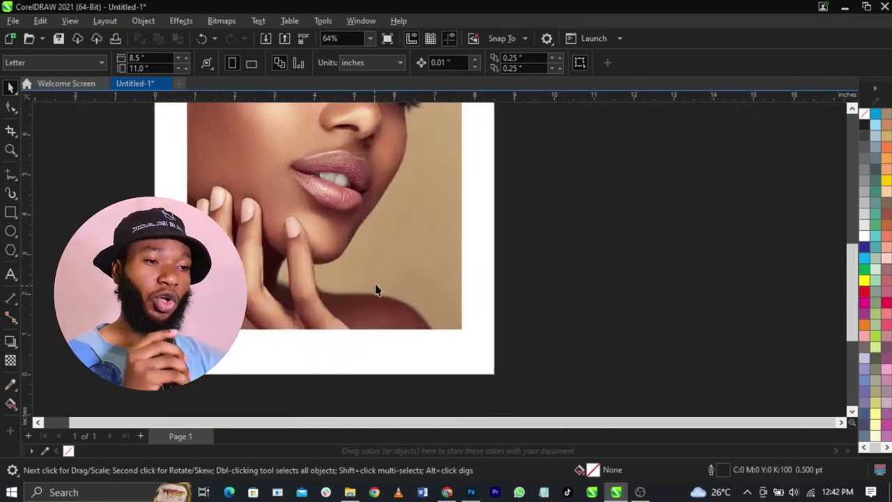
pyautogui.scroll(1, 378, 285)
pyautogui.scroll(-4, 378, 285)
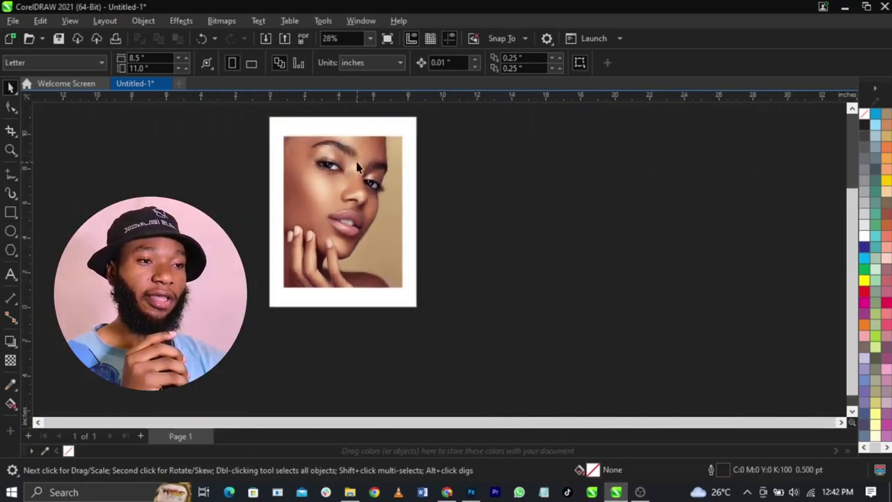
pyautogui.scroll(1, 360, 189)
pyautogui.click(360, 189)
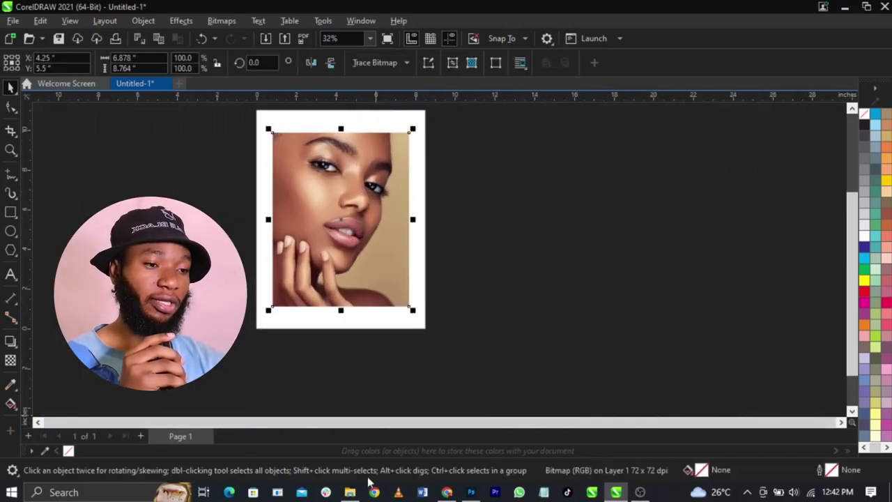
# Open the ENHANCE IMAGE desktop folder maximised and preview image 11, resizing the preview pane
pyautogui.press('super+d')
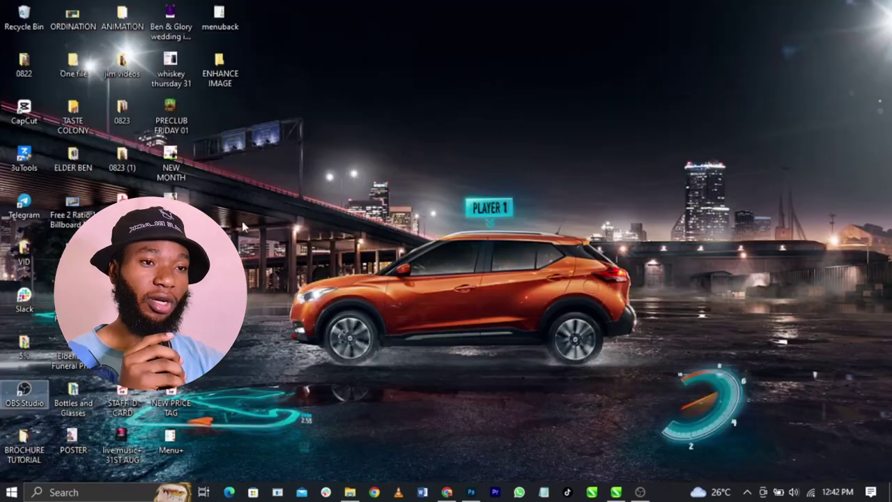
pyautogui.doubleClick(219, 69)
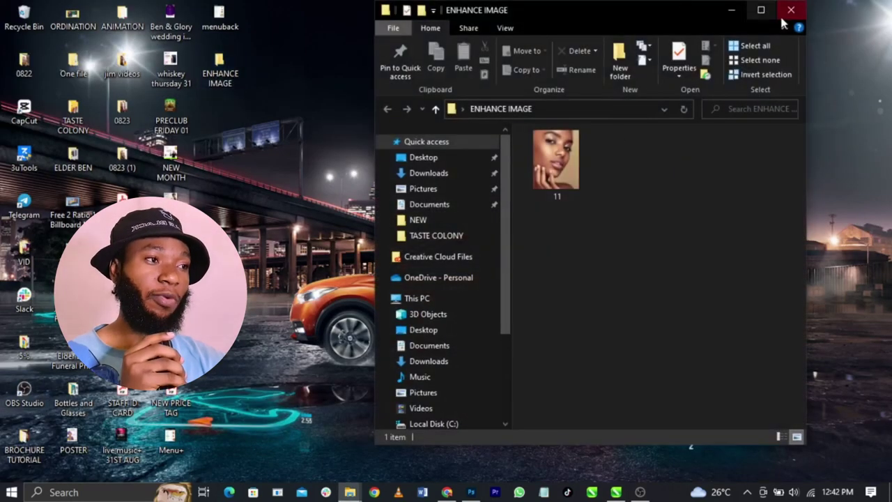
pyautogui.click(761, 10)
pyautogui.click(181, 156)
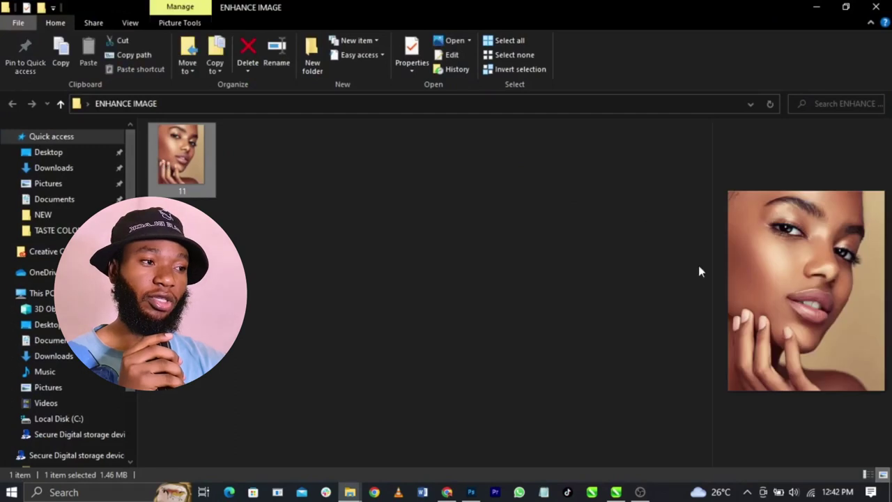
pyautogui.moveTo(711, 262); pyautogui.dragTo(278, 262)
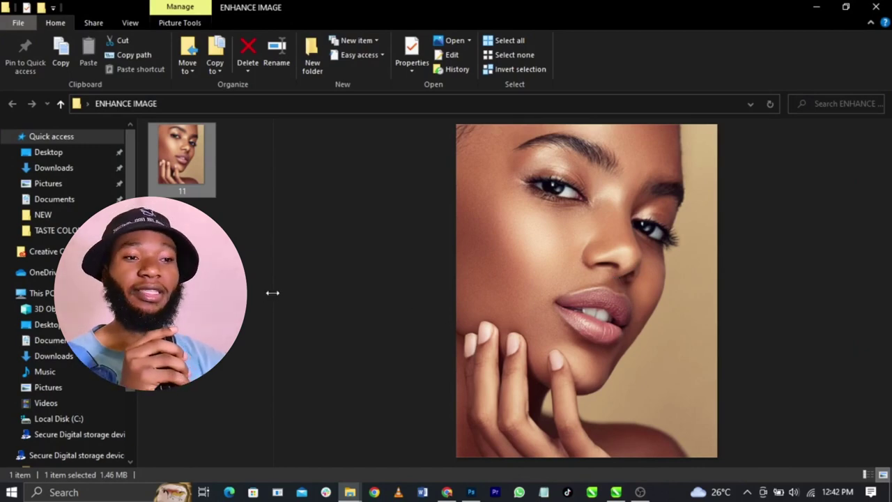
pyautogui.moveTo(271, 294); pyautogui.dragTo(888, 314)
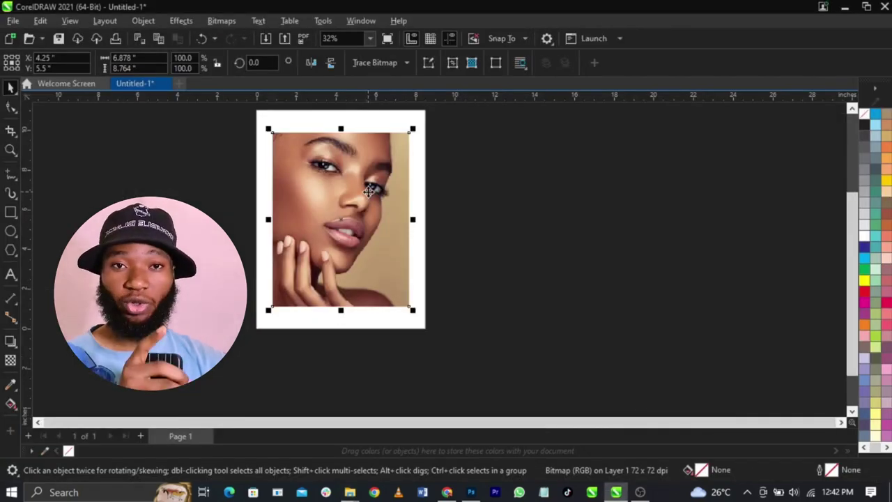
# Start exporting the selected photo with Desktop > ENHANCE IMAGE as the destination folder
pyautogui.scroll(3, 368, 191)
pyautogui.scroll(-4, 368, 191)
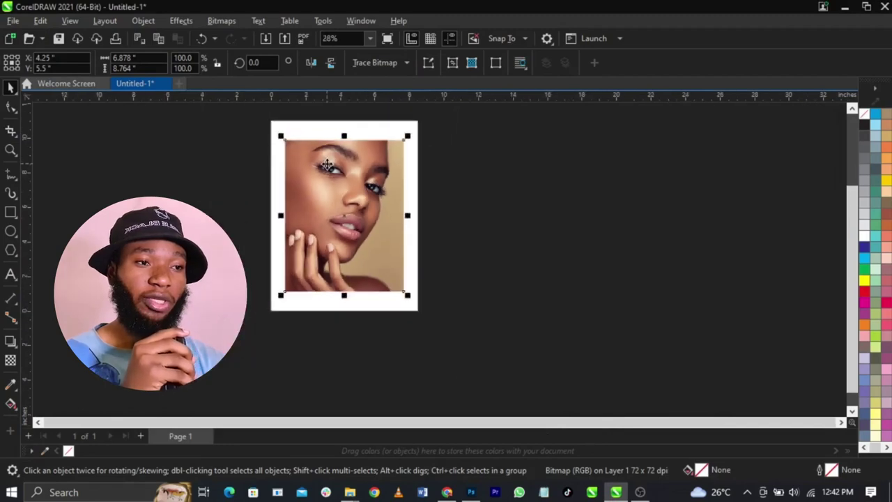
pyautogui.scroll(1, 185, 126)
pyautogui.click(14, 21)
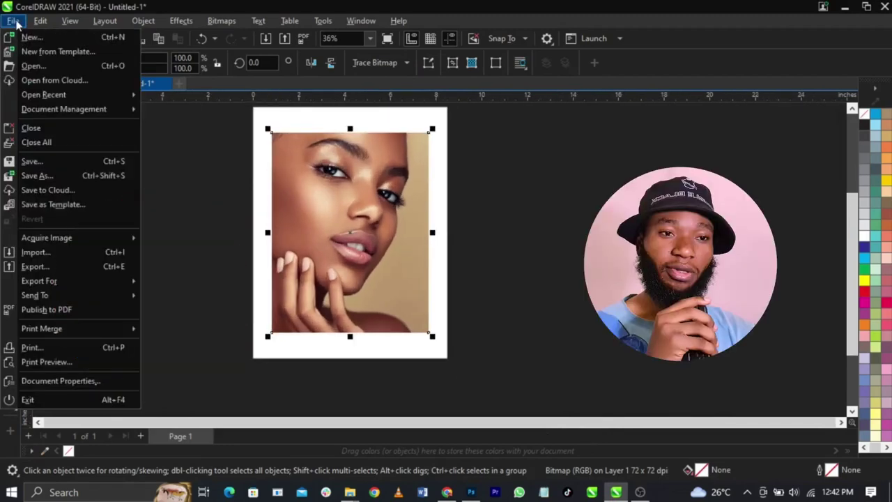
pyautogui.click(35, 266)
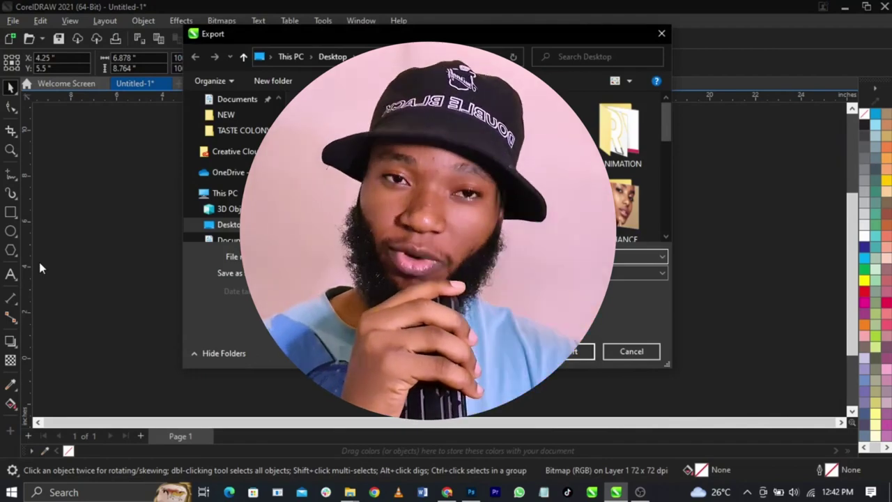
pyautogui.doubleClick(618, 219)
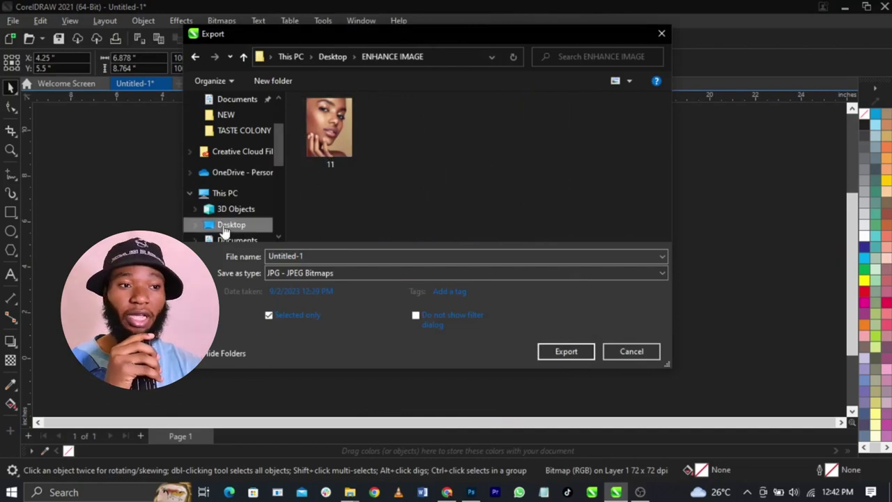
# Name the file 'exported' and export it as a JPG
pyautogui.scroll(-2, 227, 223)
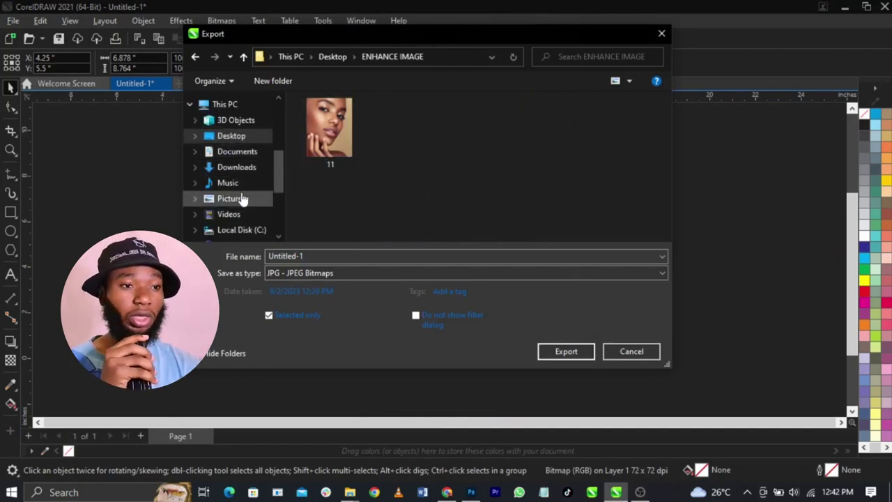
pyautogui.scroll(4, 237, 192)
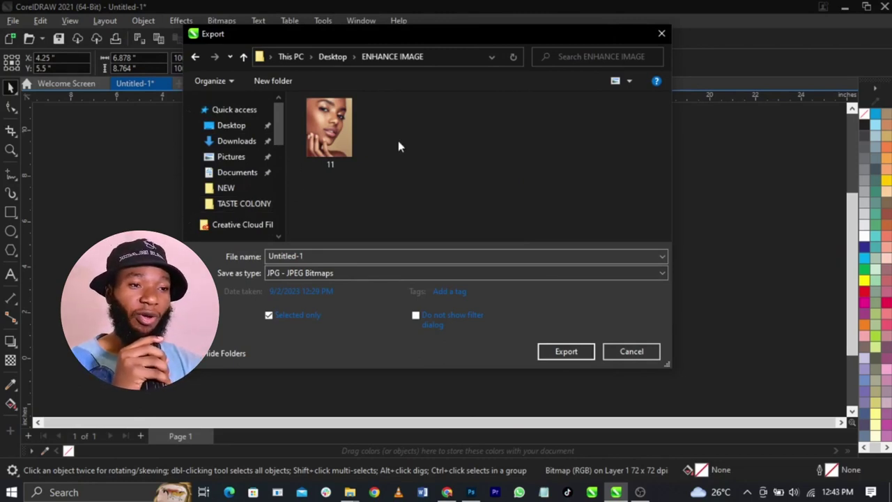
pyautogui.click(354, 148)
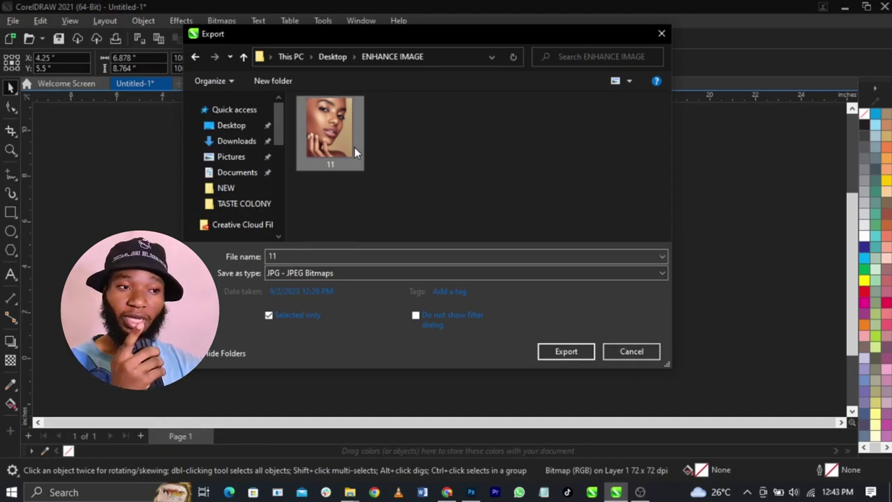
pyautogui.click(354, 256)
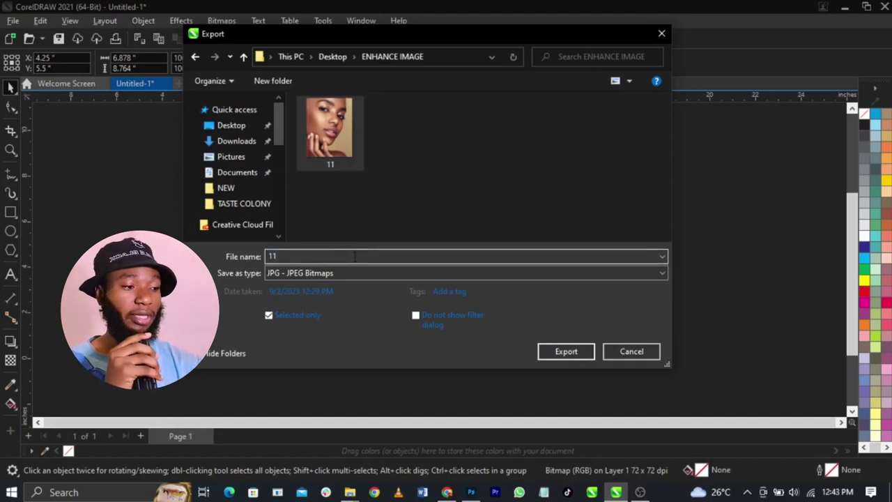
pyautogui.press('BackSpace')
pyautogui.press('BackSpace')
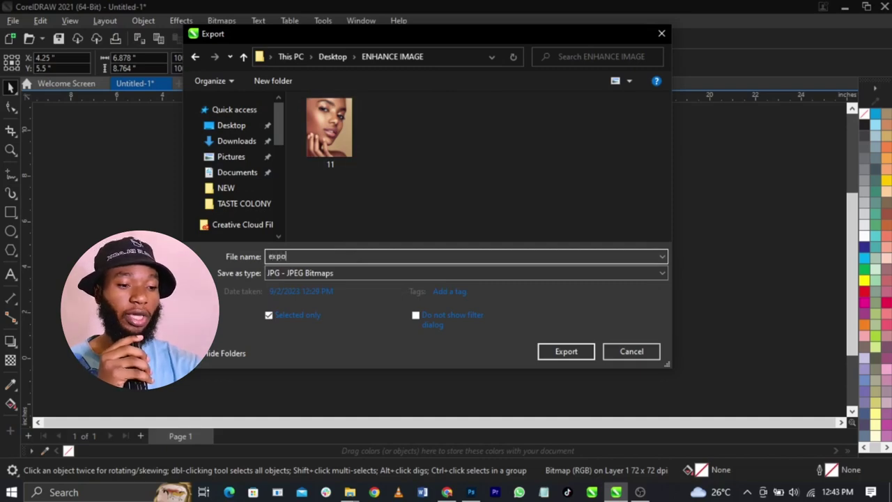
pyautogui.click(562, 357)
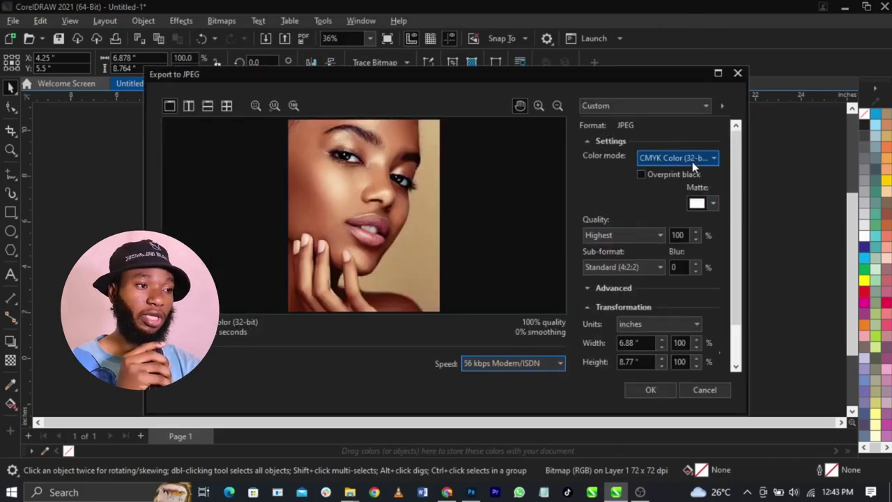
# Switch the JPEG colour mode from CMYK to RGB Color (24-bit) and confirm the export
pyautogui.click(691, 161)
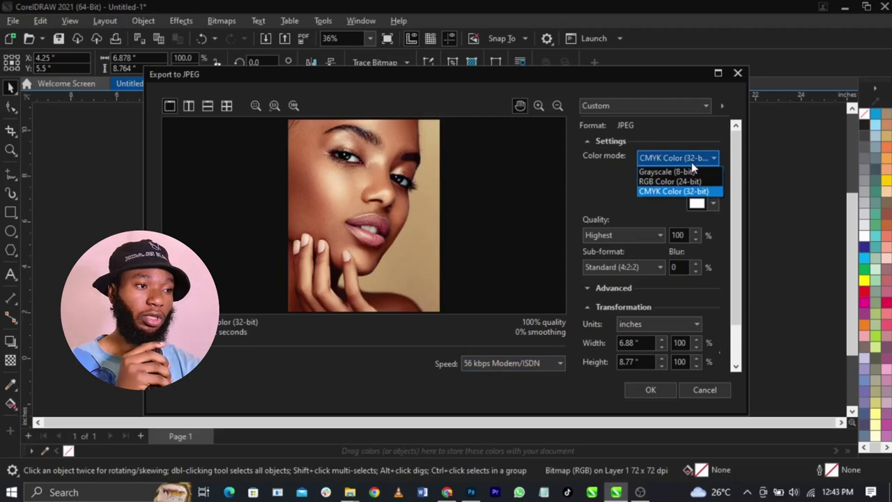
pyautogui.click(677, 181)
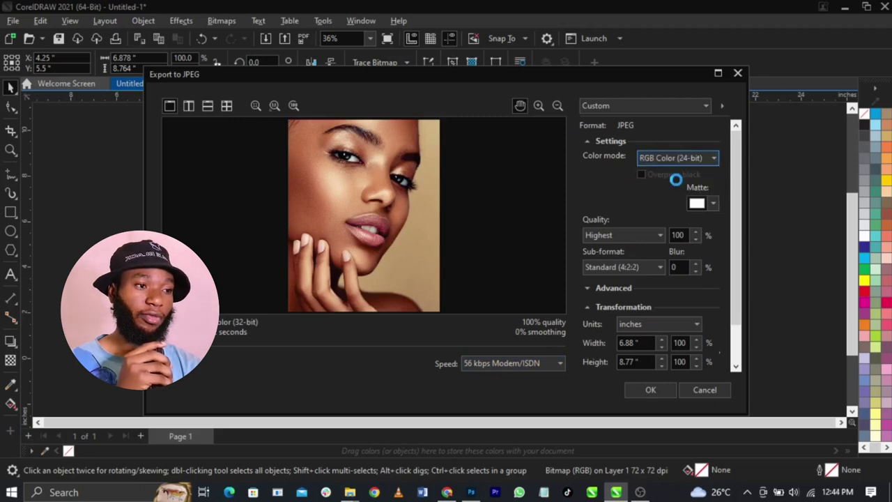
pyautogui.click(651, 392)
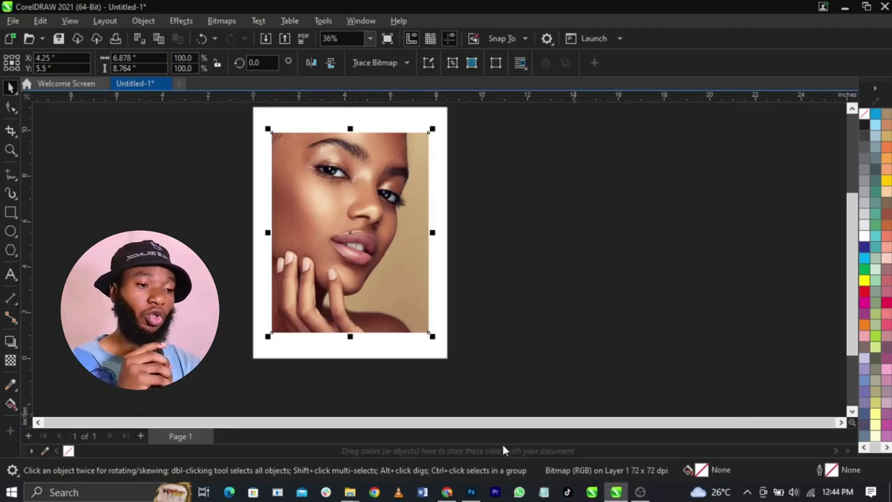
# Bring Chrome with the LetsEnhance page to the front and add a blank new tab
pyautogui.click(448, 492)
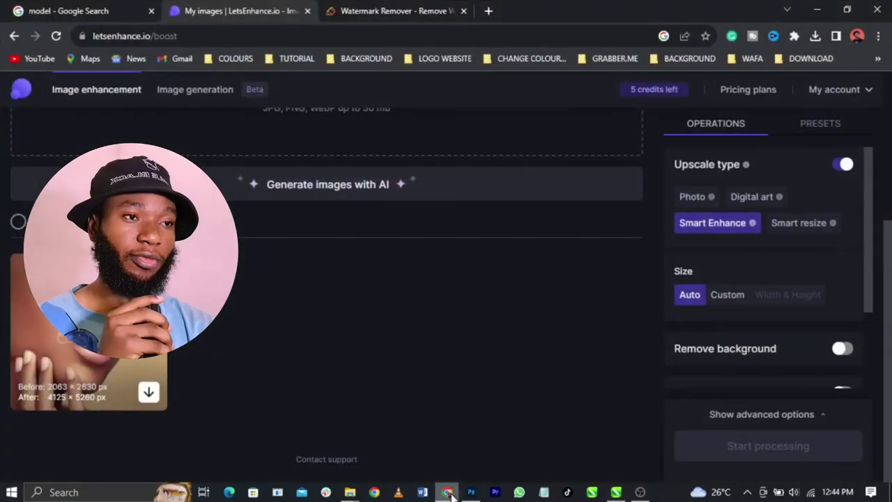
pyautogui.click(489, 11)
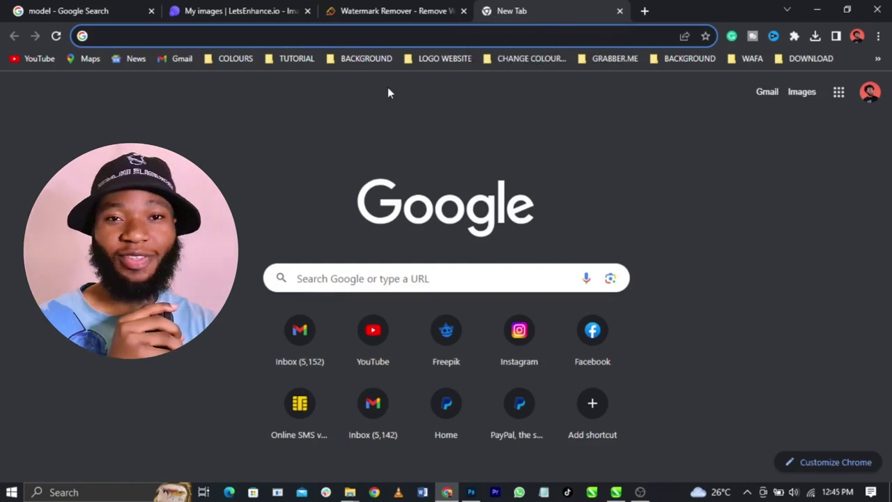
# Search Google for 'ai enhance image' and open the Let's Enhance result
pyautogui.click(398, 34)
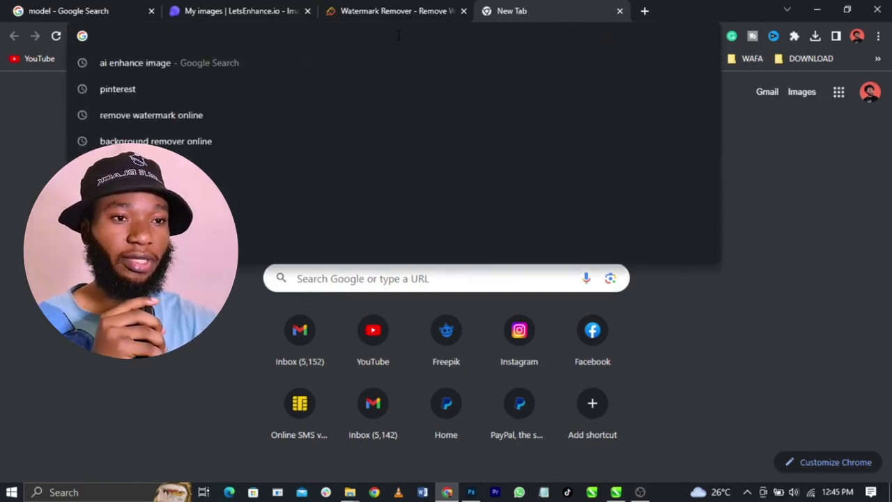
pyautogui.write('ai e')
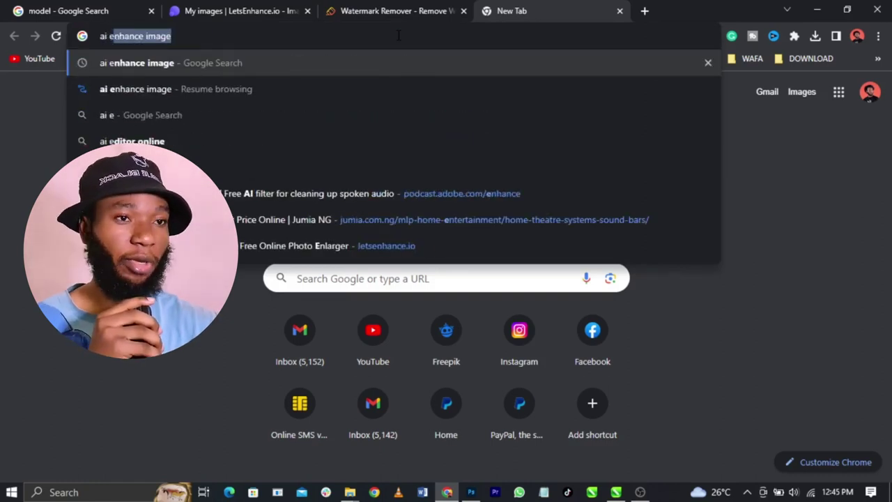
pyautogui.press('Return')
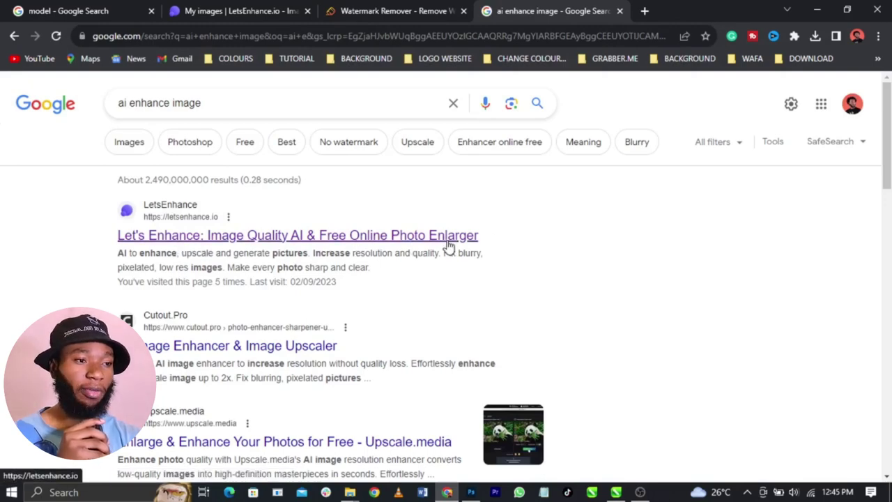
pyautogui.click(411, 236)
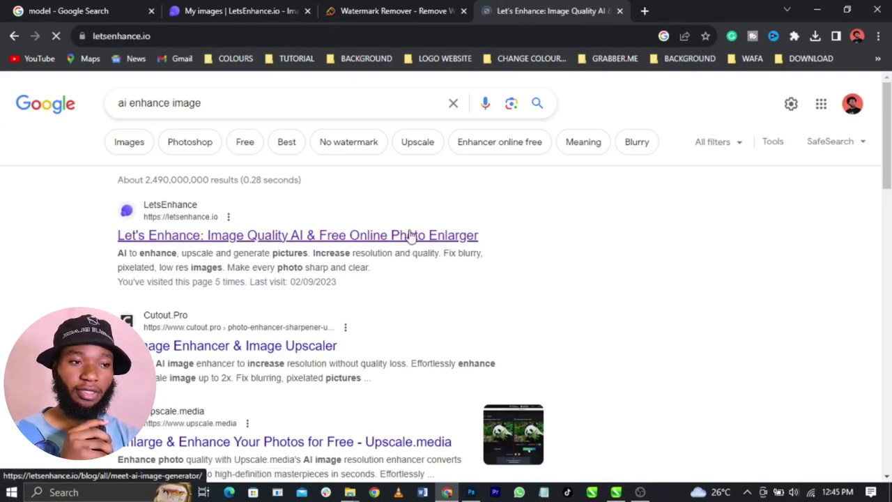
# Enter the LetsEnhance workspace via Start free and open the old 4125 × 5260 portrait's options menu
pyautogui.scroll(-5, 411, 235)
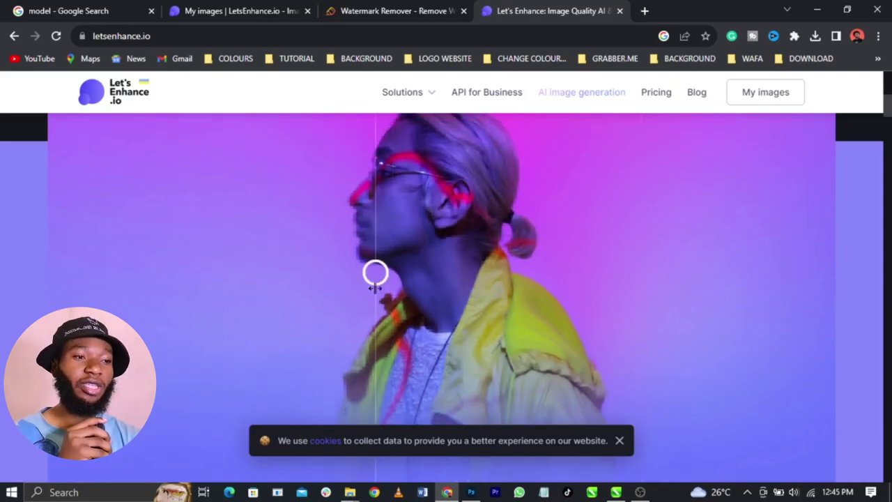
pyautogui.scroll(-10, 374, 295)
pyautogui.scroll(10, 375, 294)
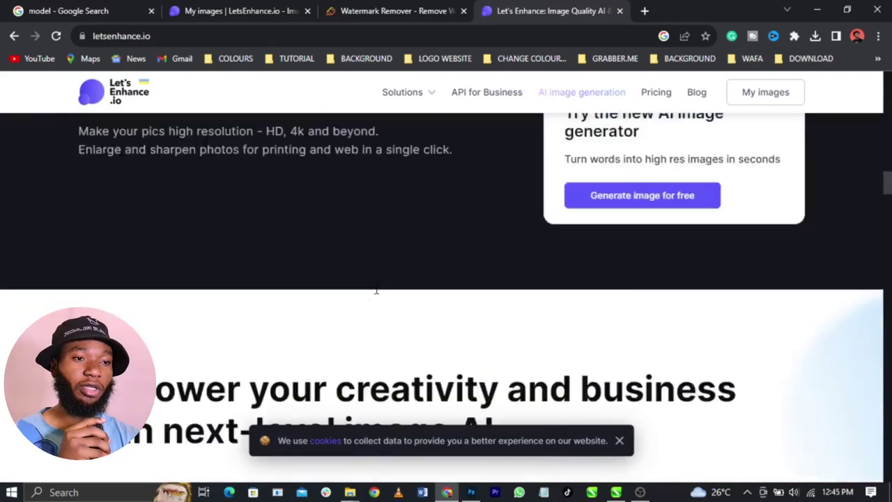
pyautogui.scroll(-4, 374, 288)
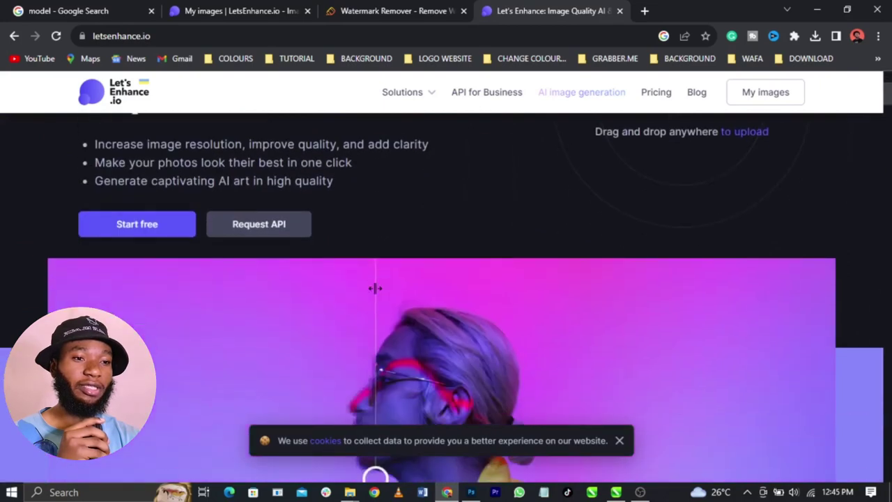
pyautogui.scroll(-1, 140, 239)
pyautogui.scroll(3, 156, 240)
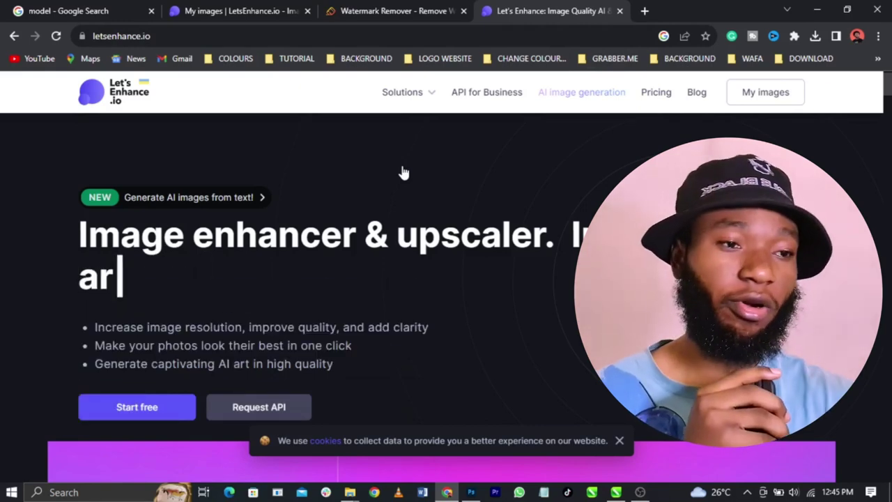
pyautogui.scroll(-3, 401, 172)
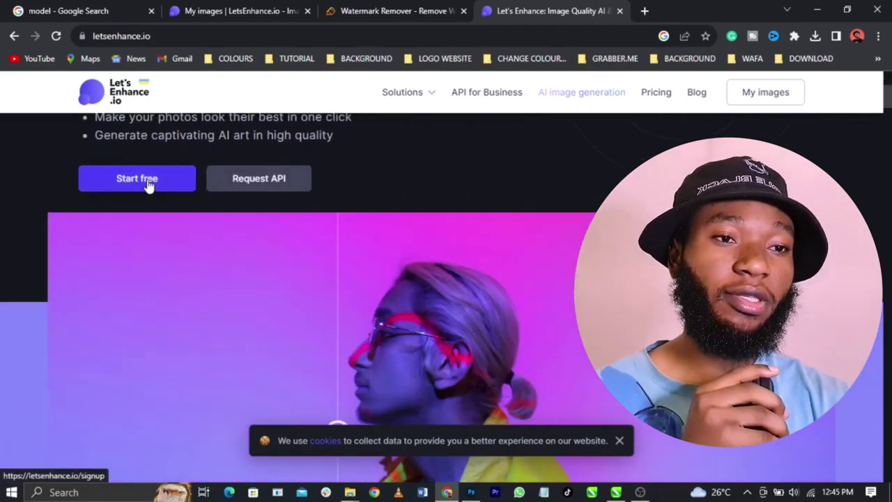
pyautogui.click(147, 181)
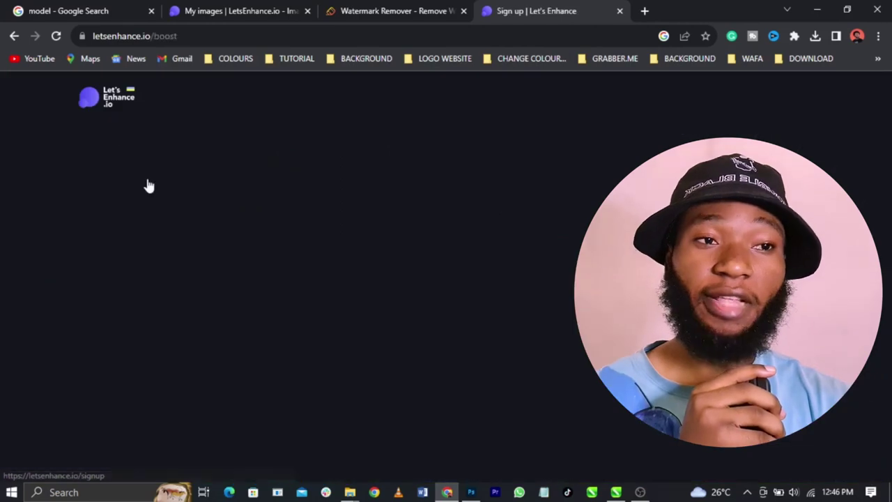
pyautogui.scroll(-3, 320, 296)
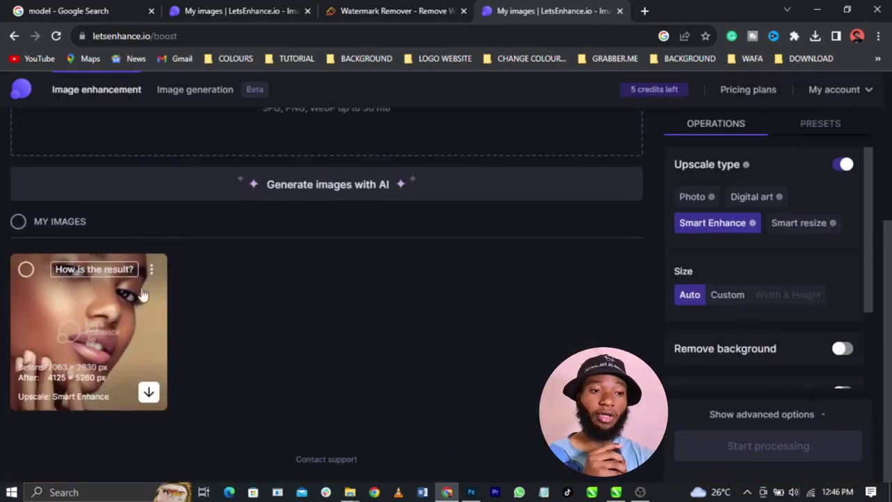
pyautogui.click(153, 272)
# Delete the previously upscaled portrait from My Images
pyautogui.click(143, 235)
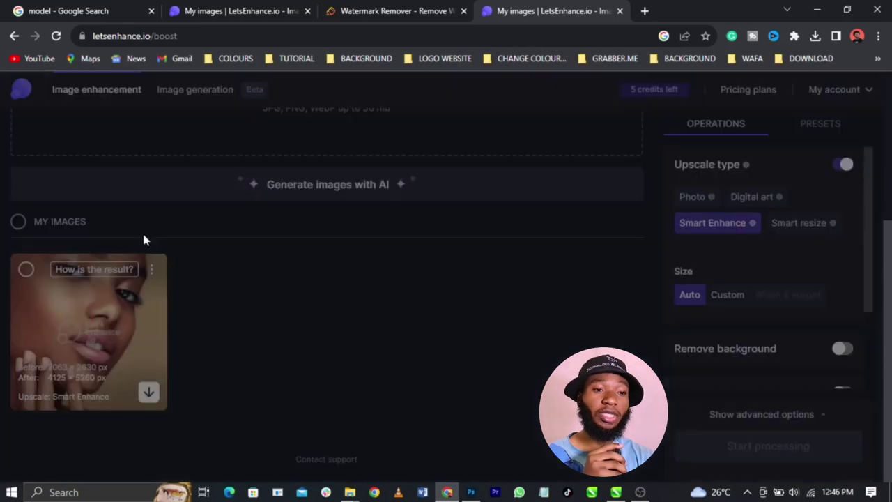
pyautogui.click(535, 312)
pyautogui.scroll(3, 353, 324)
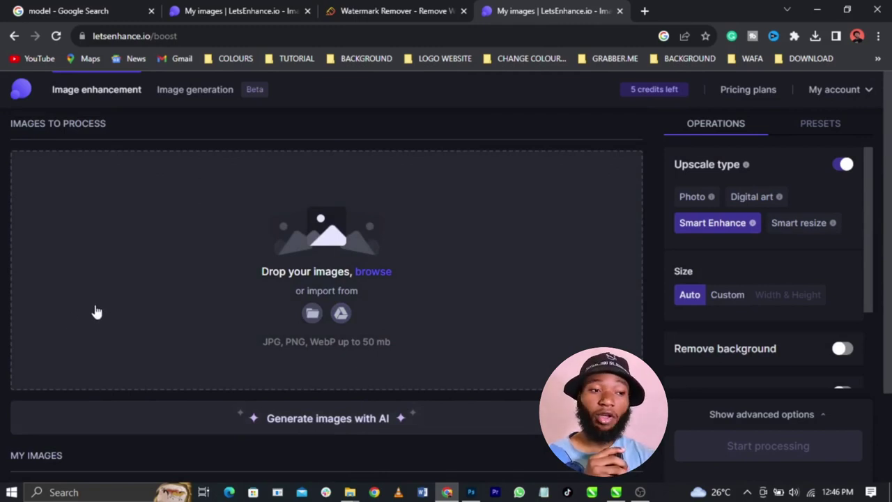
# Upload the 'exported' JPEG from ENHANCE IMAGE, queued to output 4128 × 5260 px
pyautogui.click(310, 314)
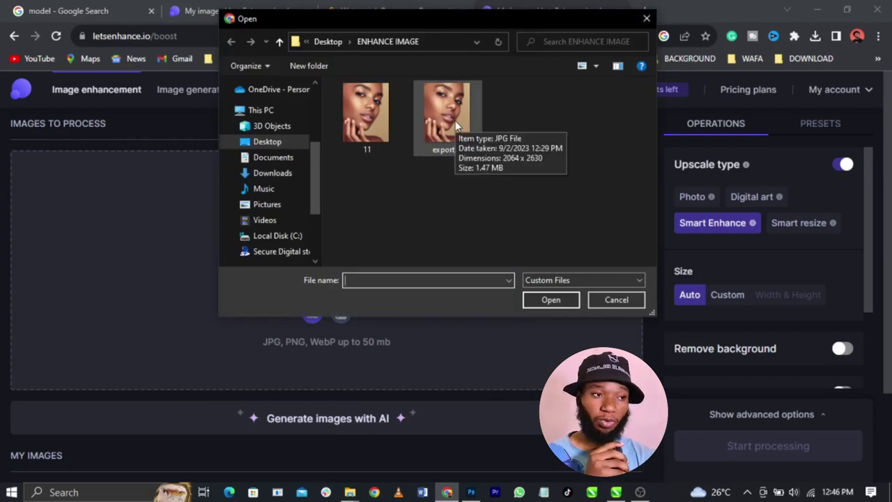
pyautogui.click(456, 123)
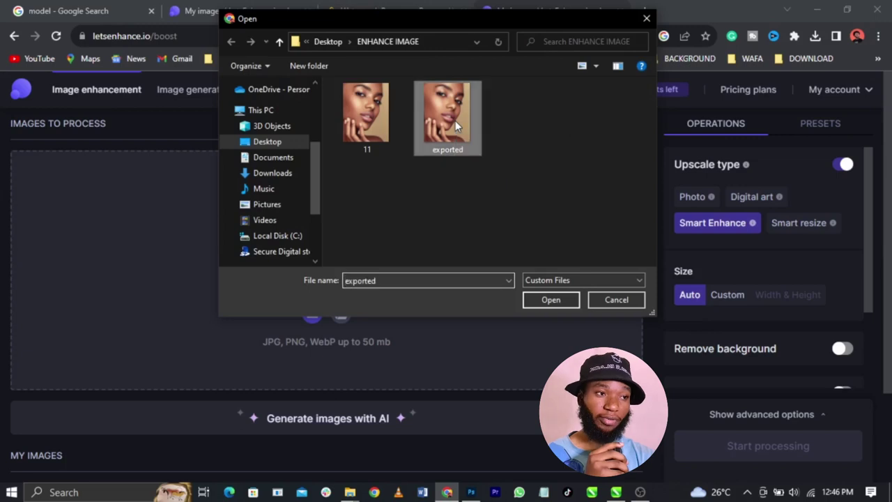
pyautogui.click(550, 300)
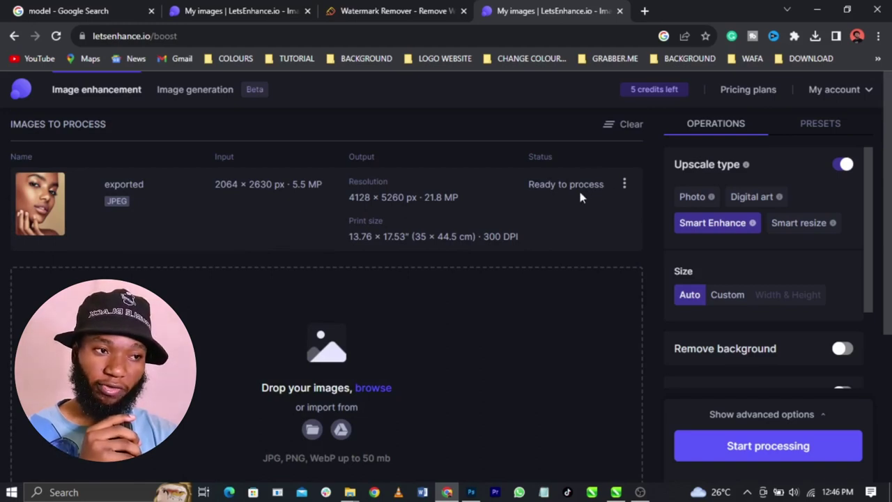
# Review the 2064 × 2630 px input and planned output size, then start the Smart Enhance upscale
pyautogui.moveTo(524, 237); pyautogui.dragTo(347, 178)
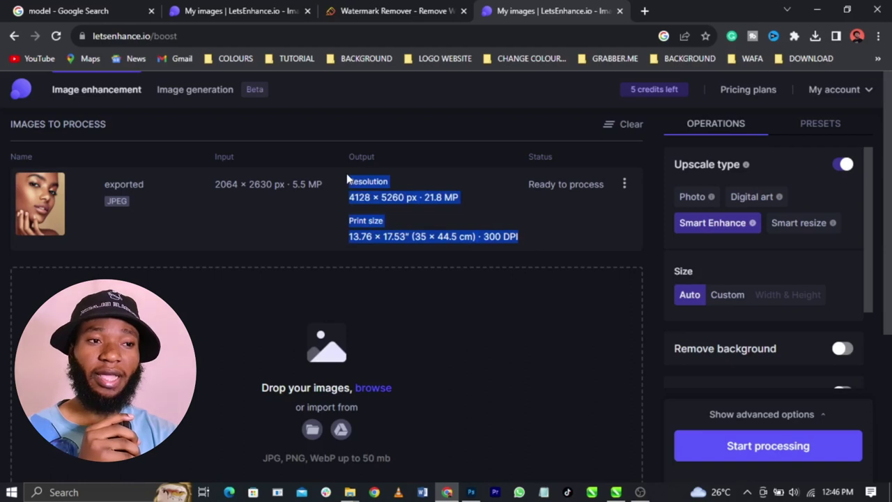
pyautogui.moveTo(322, 183); pyautogui.dragTo(192, 204)
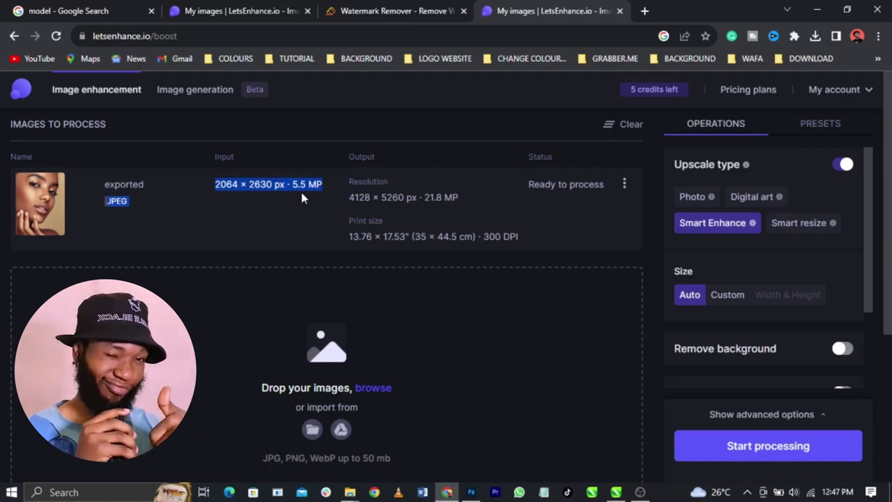
pyautogui.click(347, 199)
pyautogui.scroll(-1, 750, 403)
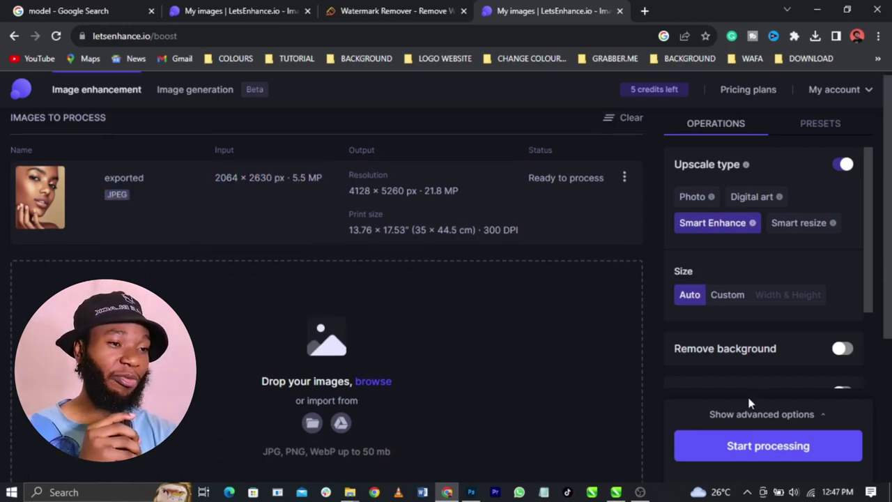
pyautogui.click(761, 450)
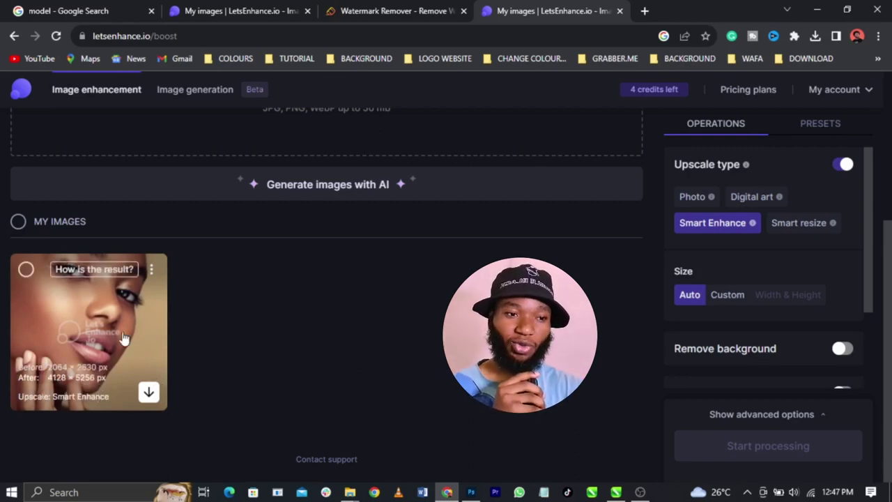
# Download the upscaled portrait as exported_auto_x2.jpg (7.0 MB) from its options menu
pyautogui.click(152, 271)
pyautogui.click(153, 271)
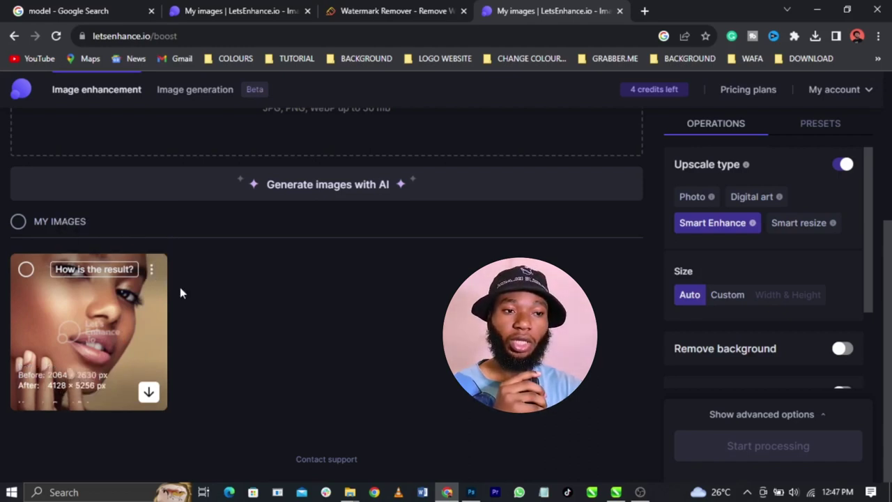
pyautogui.click(152, 273)
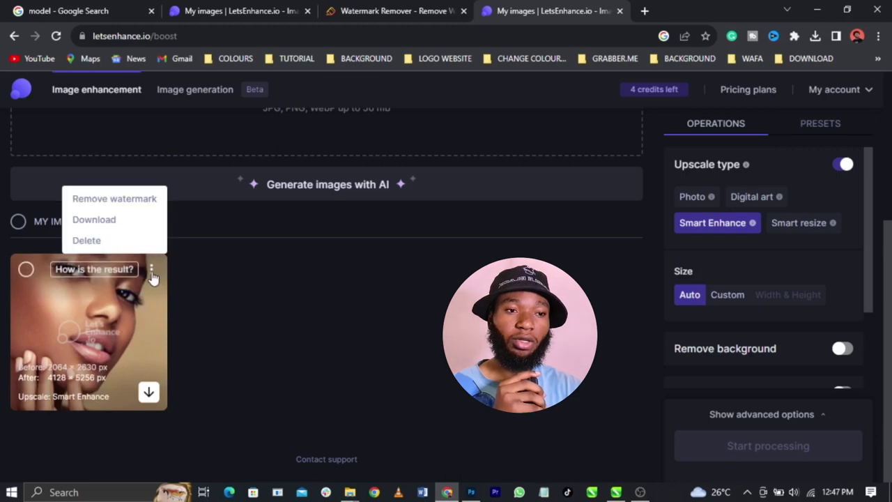
pyautogui.click(134, 219)
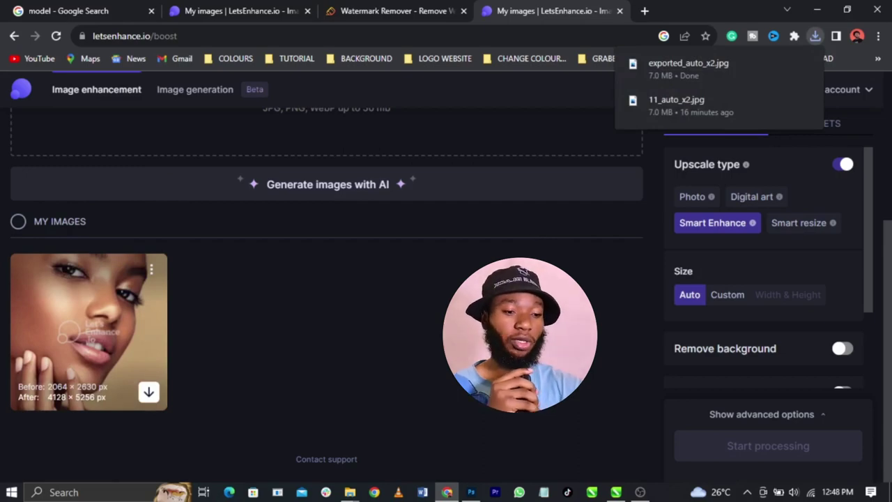
# Drag exported_auto_x2 from File Explorer's Downloads folder into the CorelDRAW document
pyautogui.press('super+e')
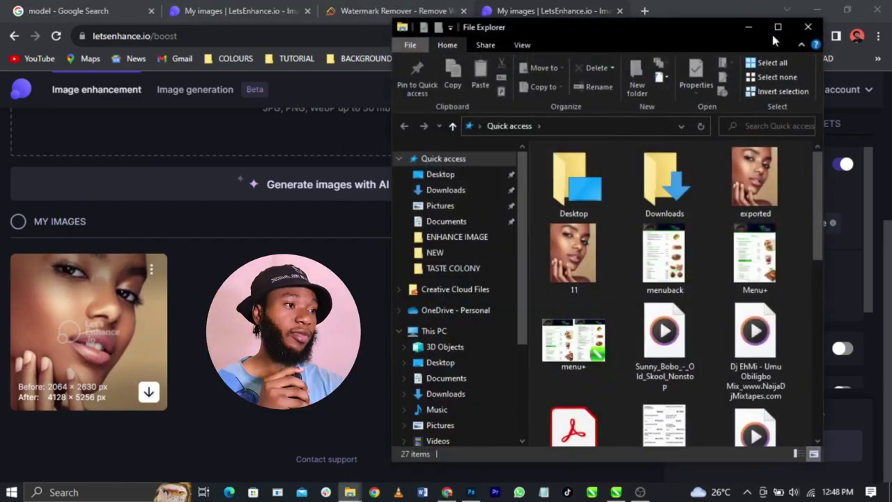
pyautogui.click(773, 31)
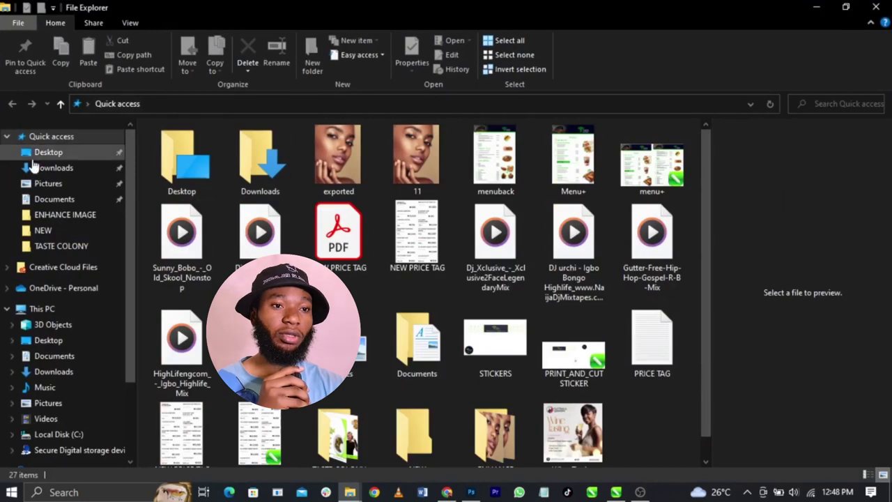
pyautogui.click(38, 167)
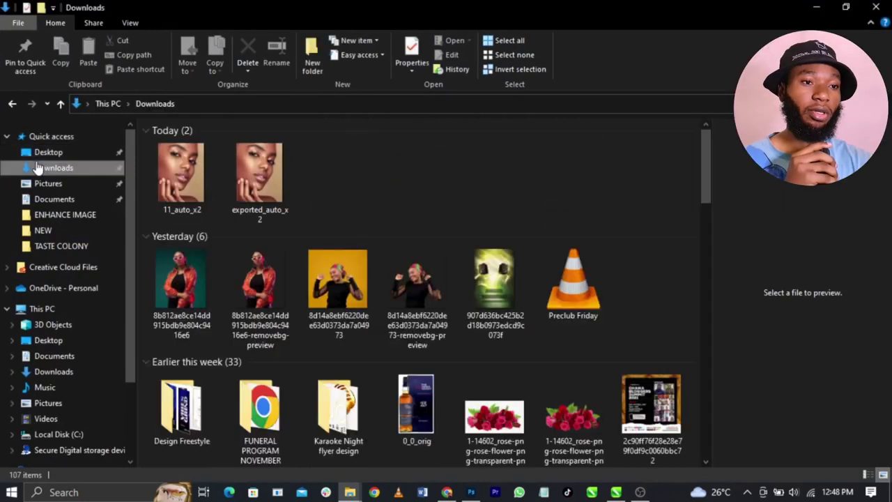
pyautogui.click(259, 185)
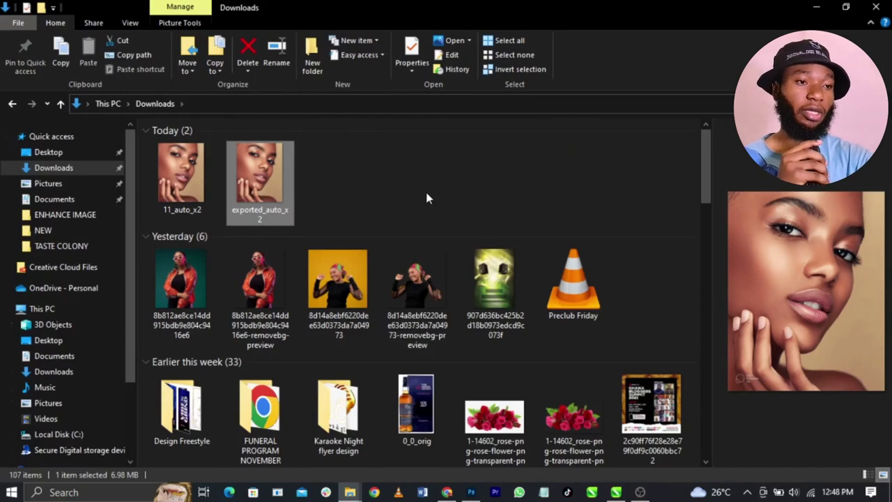
pyautogui.moveTo(275, 169); pyautogui.dragTo(607, 398)
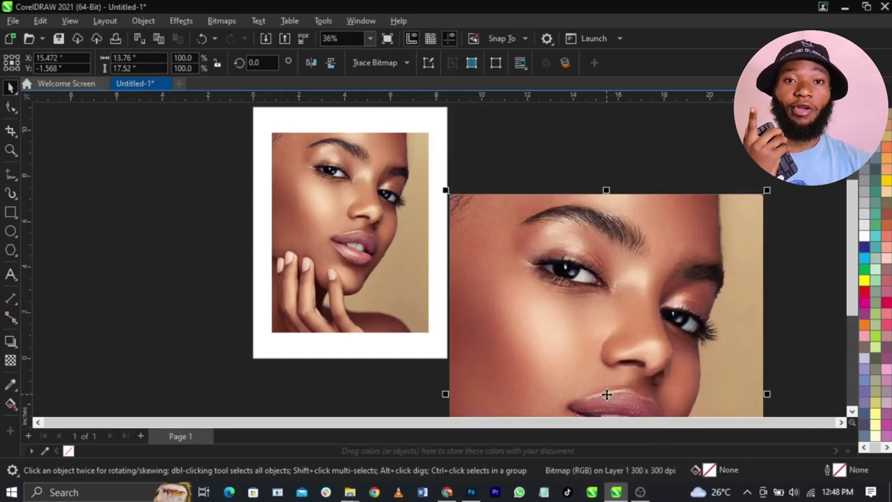
# Scale the imported upscaled portrait down and place it next to the original
pyautogui.moveTo(571, 391); pyautogui.dragTo(604, 277)
pyautogui.scroll(-4, 530, 235)
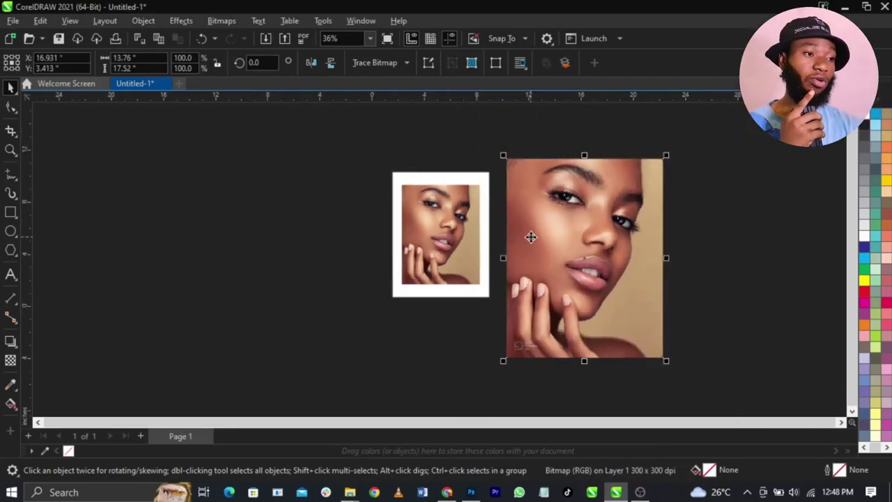
pyautogui.scroll(4, 644, 189)
pyautogui.scroll(3, 526, 195)
pyautogui.scroll(-3, 526, 195)
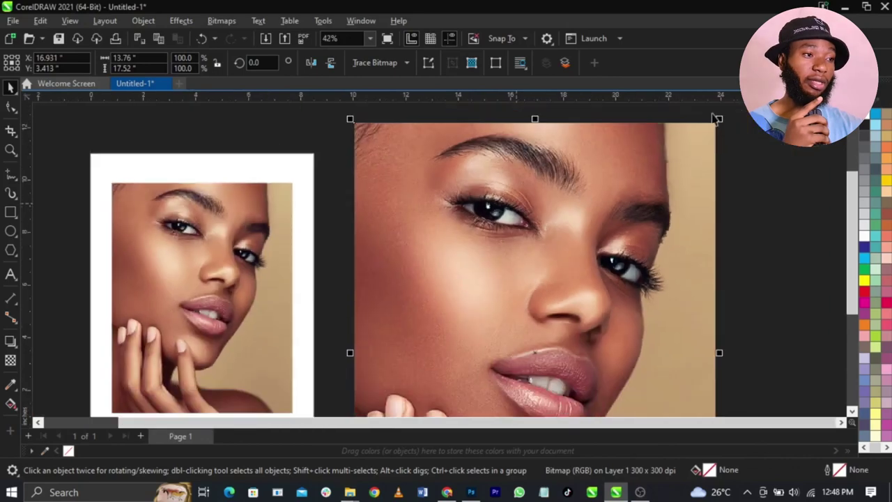
pyautogui.moveTo(718, 124); pyautogui.dragTo(542, 342)
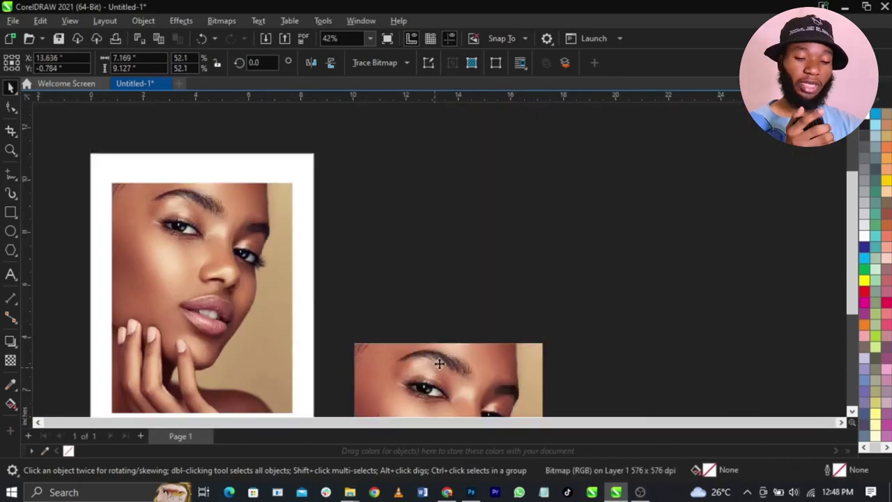
pyautogui.moveTo(429, 366); pyautogui.dragTo(378, 209)
pyautogui.scroll(-3, 379, 209)
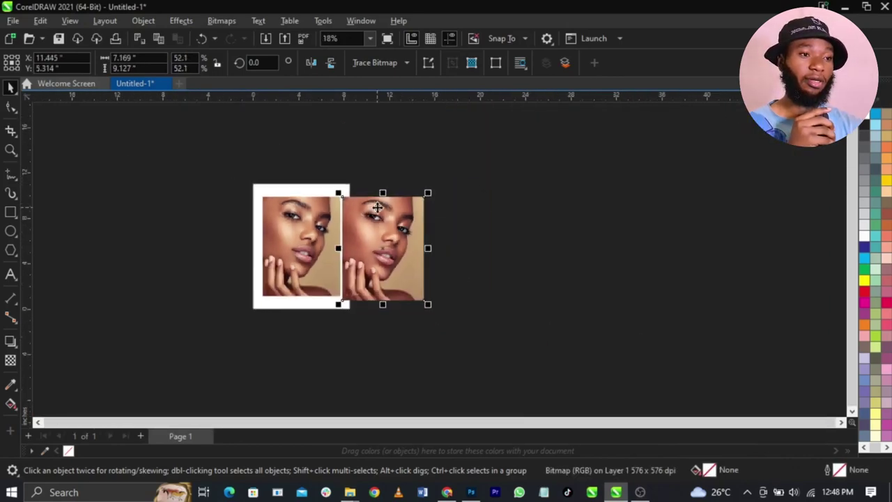
# Shift both portraits together to the right, then clear the selection
pyautogui.moveTo(530, 182); pyautogui.dragTo(216, 315)
pyautogui.moveTo(374, 246); pyautogui.dragTo(516, 246)
pyautogui.scroll(3, 462, 222)
pyautogui.scroll(1, 462, 222)
pyautogui.click(466, 406)
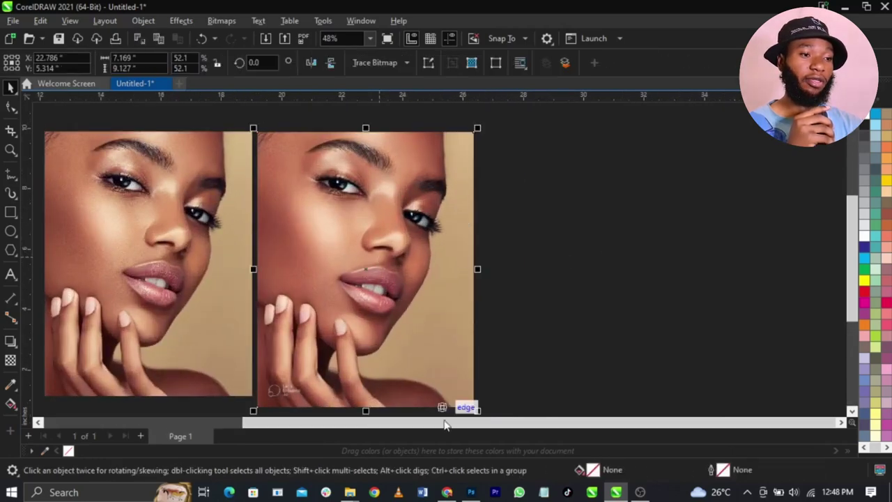
pyautogui.moveTo(484, 412); pyautogui.dragTo(474, 410)
pyautogui.press('Escape')
pyautogui.scroll(1, 290, 359)
pyautogui.scroll(7, 289, 359)
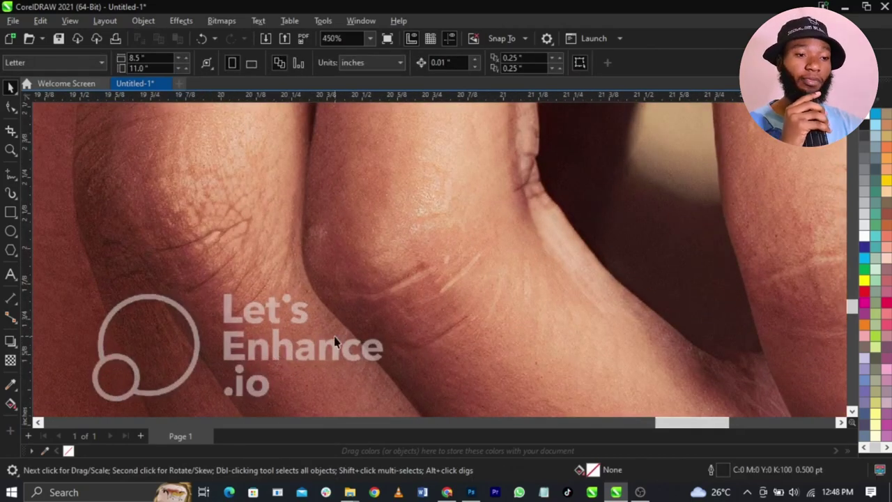
# Zoom in and out to compare detail between the original and upscaled portraits
pyautogui.scroll(-1, 335, 341)
pyautogui.scroll(-4, 334, 336)
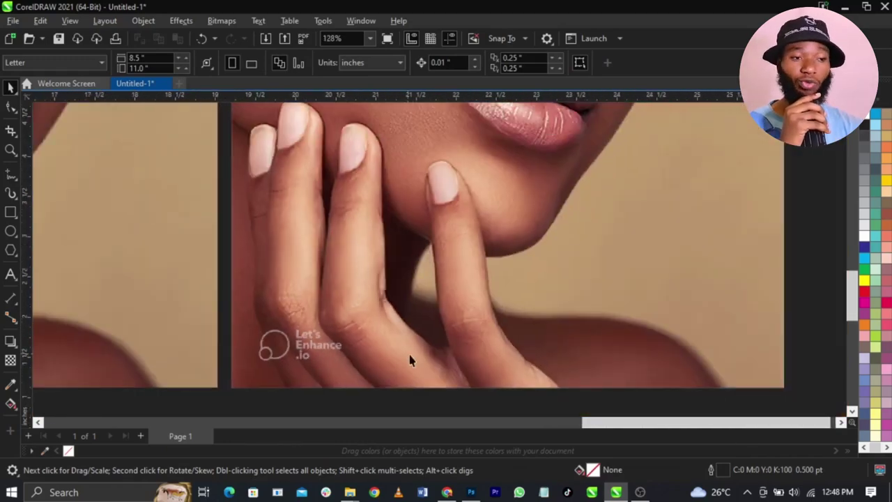
pyautogui.scroll(-5, 404, 363)
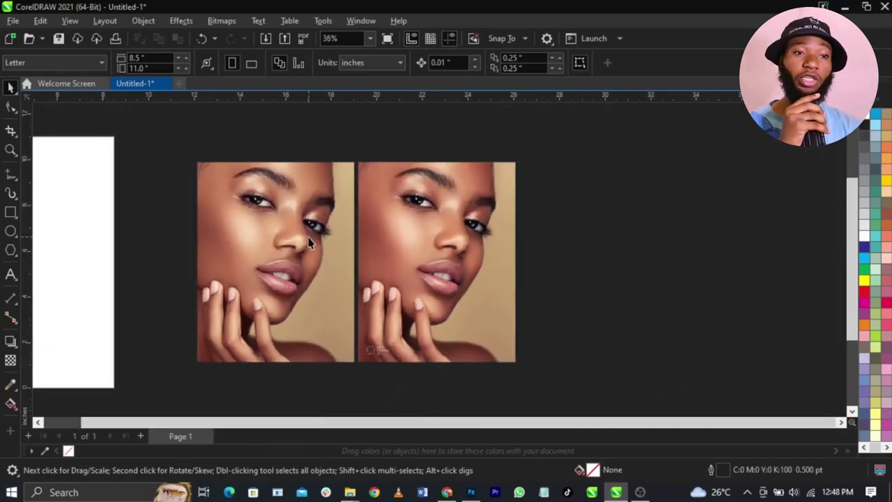
pyautogui.scroll(6, 265, 212)
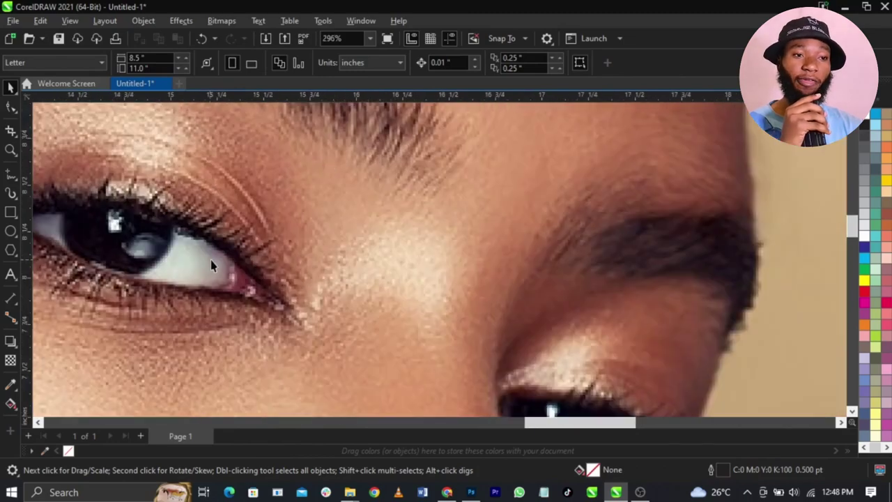
pyautogui.scroll(2, 209, 261)
pyautogui.scroll(2, 254, 241)
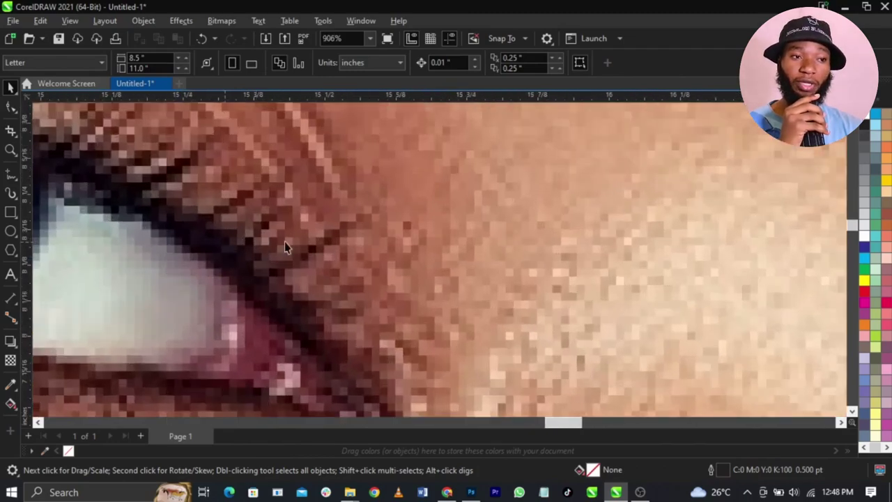
pyautogui.scroll(-6, 283, 255)
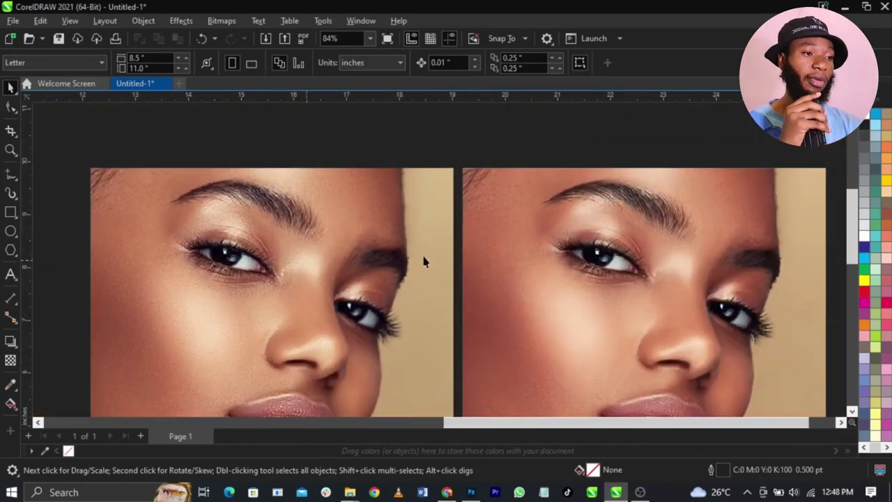
pyautogui.scroll(2, 692, 261)
pyautogui.scroll(1, 690, 260)
pyautogui.scroll(2, 538, 240)
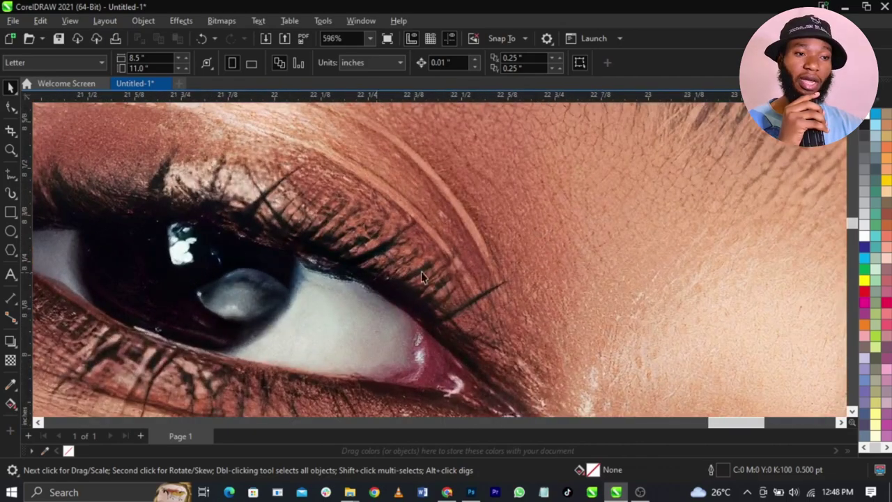
pyautogui.scroll(-3, 421, 275)
pyautogui.scroll(1, 196, 178)
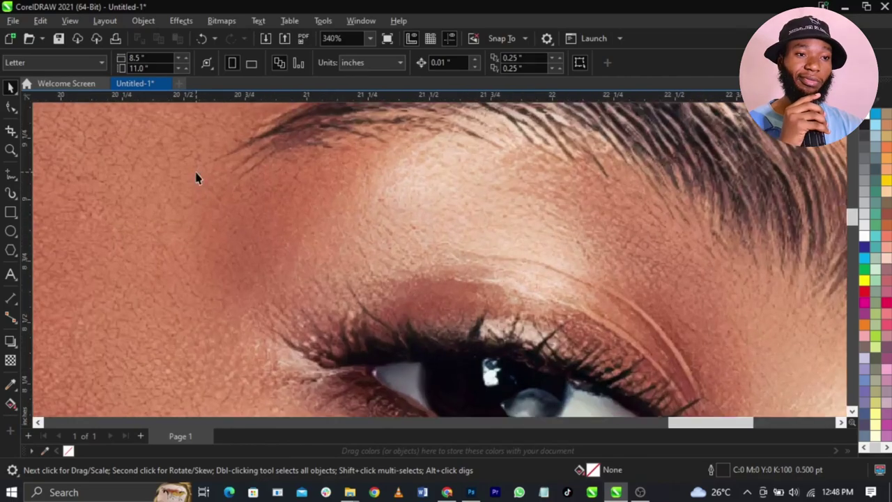
pyautogui.scroll(1, 195, 178)
pyautogui.scroll(-2, 253, 197)
pyautogui.scroll(2, 637, 133)
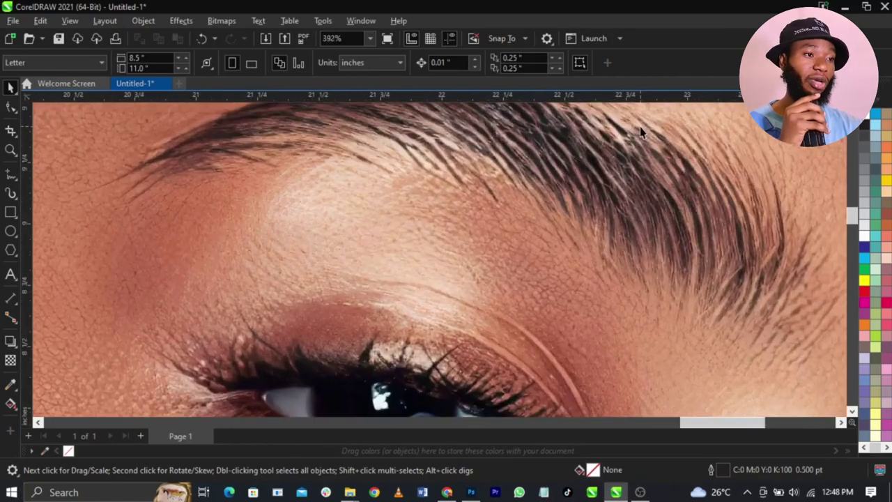
pyautogui.scroll(-4, 255, 188)
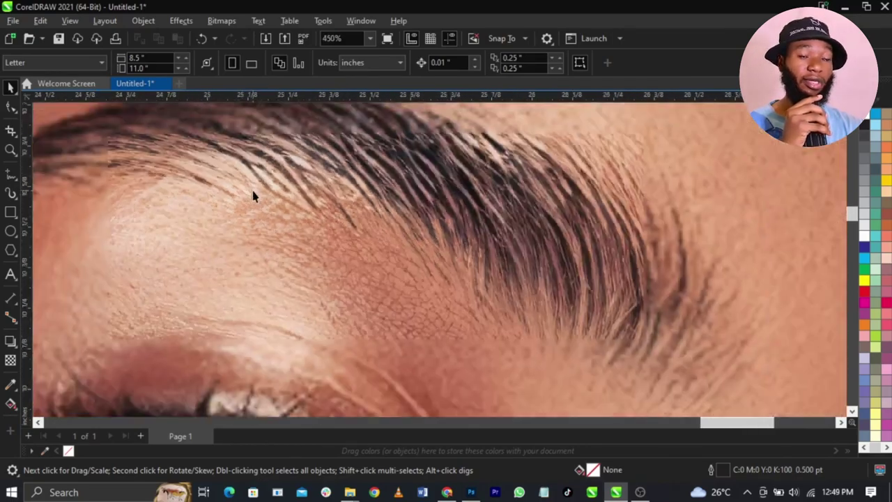
pyautogui.scroll(-1, 257, 186)
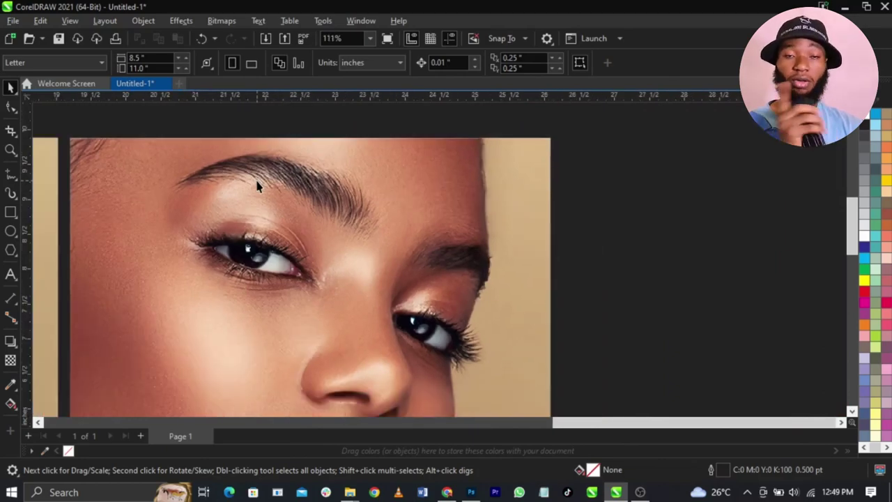
pyautogui.scroll(-1, 257, 188)
pyautogui.scroll(-2, 408, 253)
pyautogui.scroll(2, 392, 313)
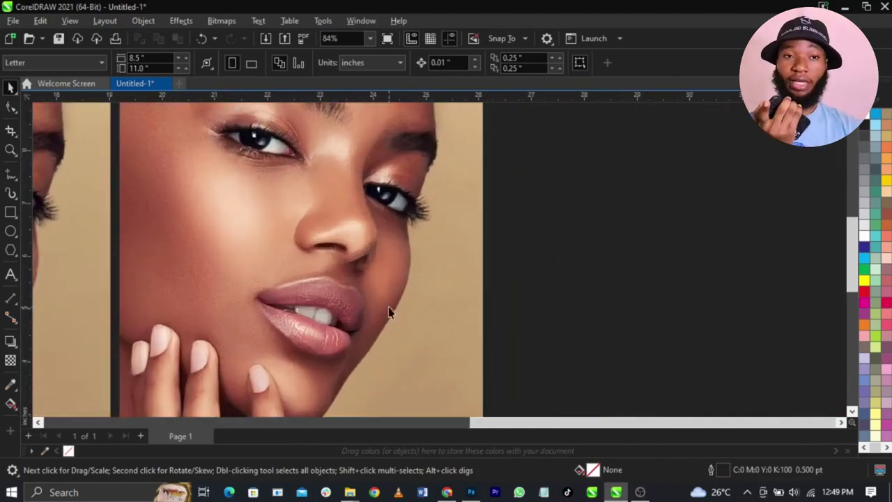
pyautogui.scroll(2, 365, 296)
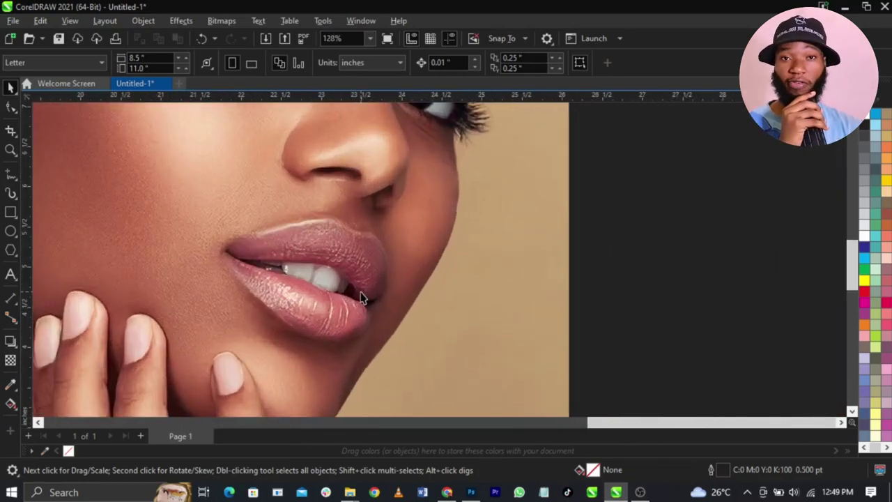
pyautogui.scroll(4, 361, 296)
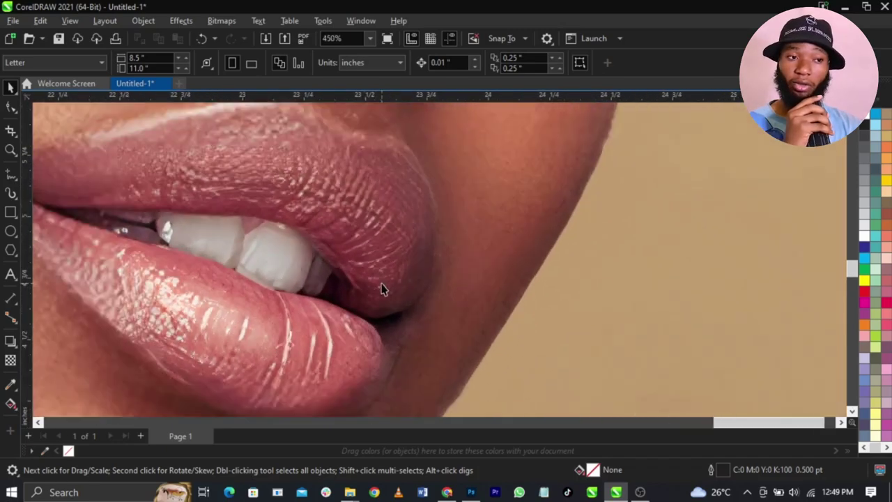
pyautogui.scroll(6, 312, 293)
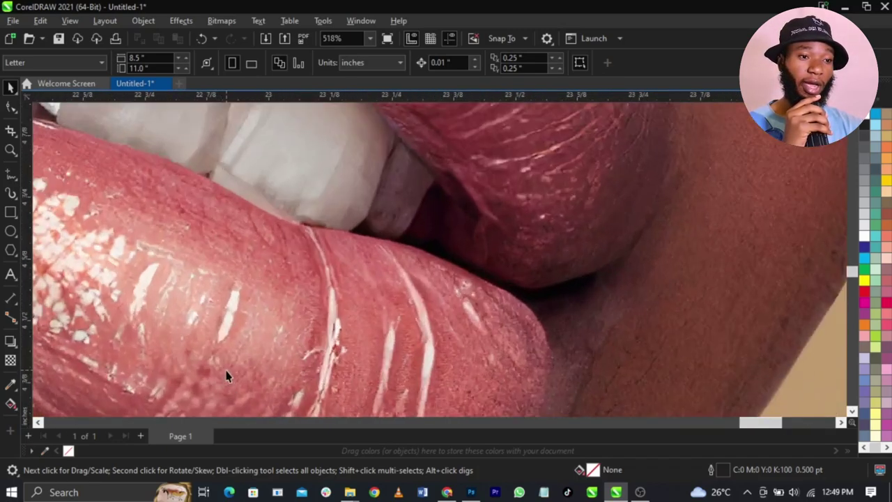
pyautogui.scroll(1, 260, 309)
pyautogui.scroll(-12, 360, 334)
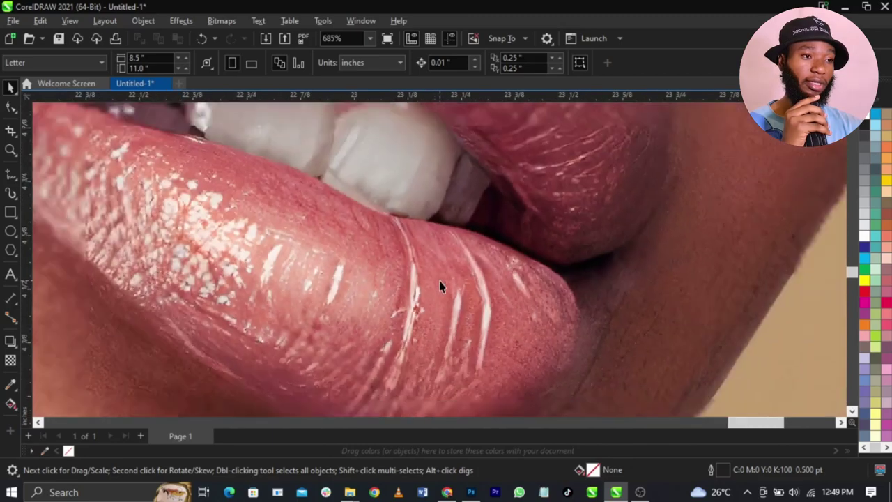
pyautogui.scroll(10, 341, 306)
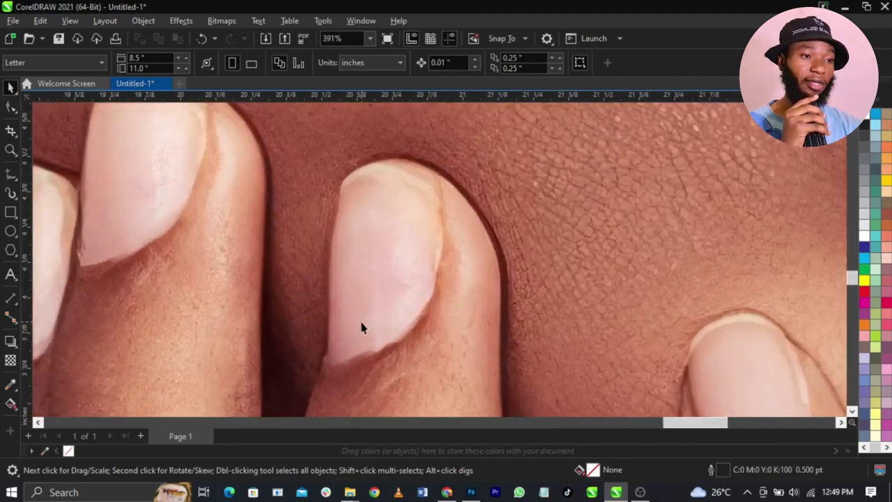
pyautogui.scroll(6, 577, 269)
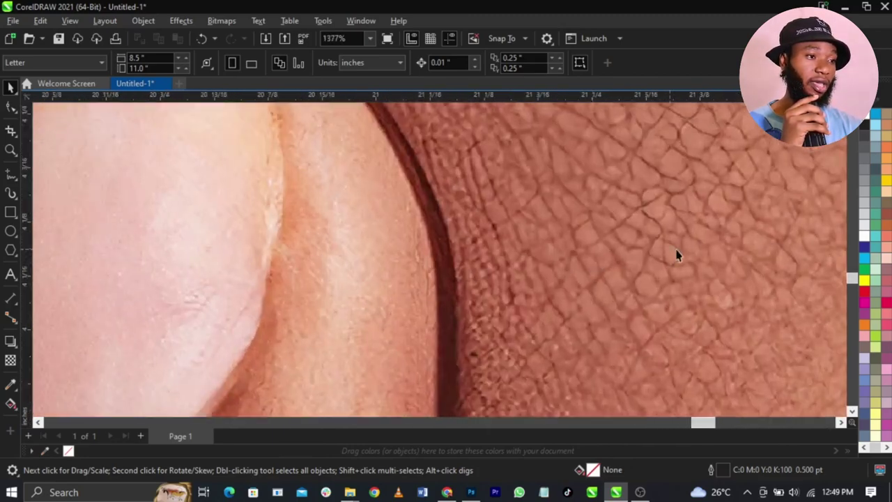
pyautogui.scroll(-4, 676, 253)
pyautogui.scroll(-8, 676, 253)
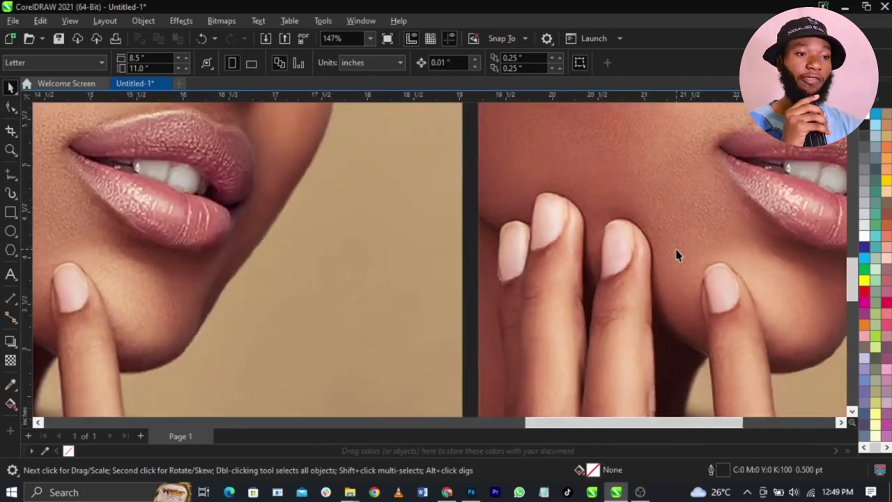
pyautogui.scroll(6, 448, 183)
pyautogui.scroll(8, 447, 182)
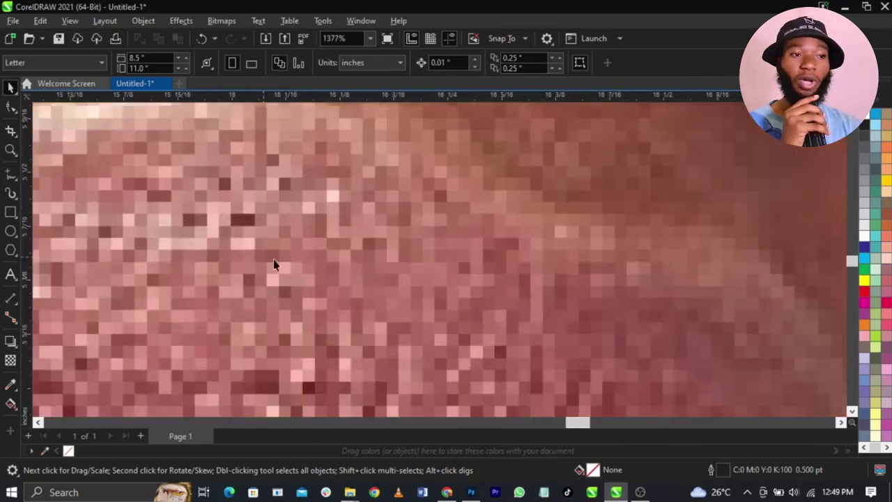
pyautogui.scroll(-20, 365, 286)
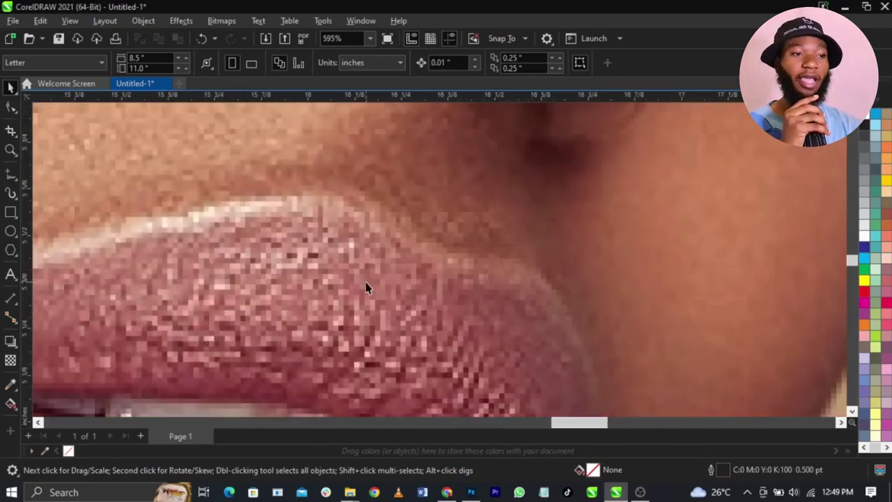
pyautogui.scroll(15, 504, 239)
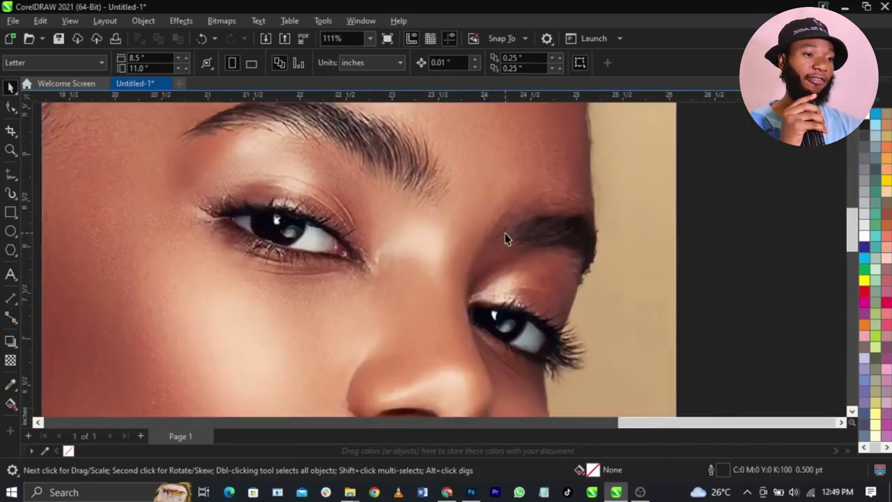
pyautogui.scroll(4, 506, 238)
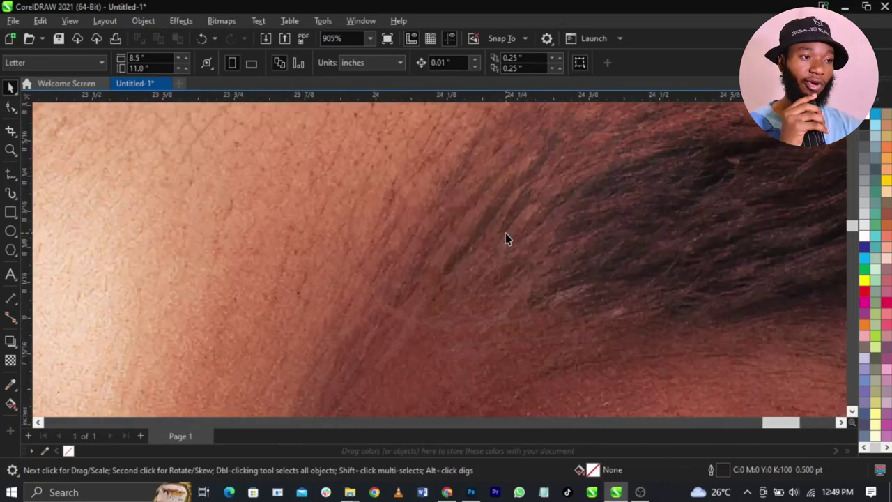
pyautogui.scroll(-12, 593, 243)
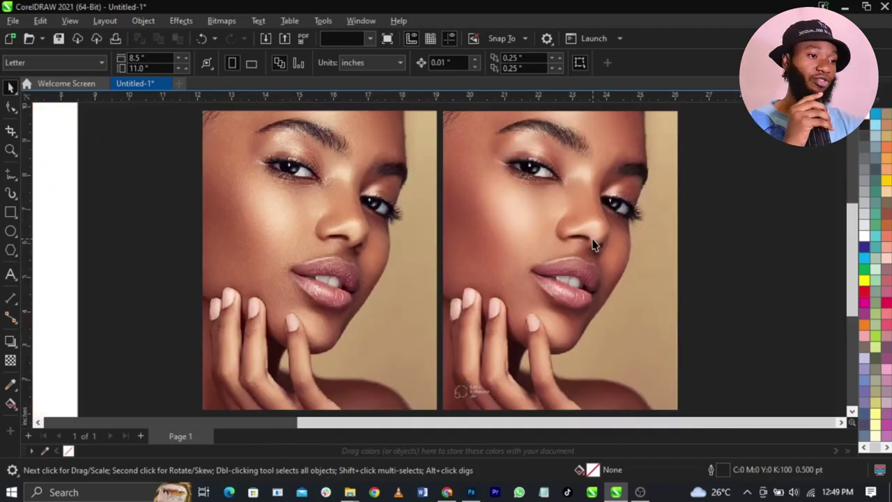
# Select the upscaled portrait, zoom onto its watermark, then switch to Photoshop
pyautogui.click(593, 243)
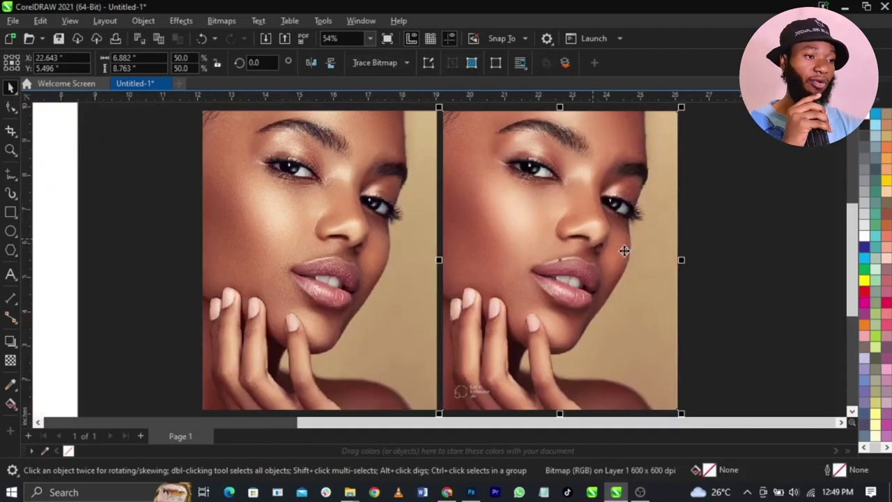
pyautogui.scroll(10, 459, 392)
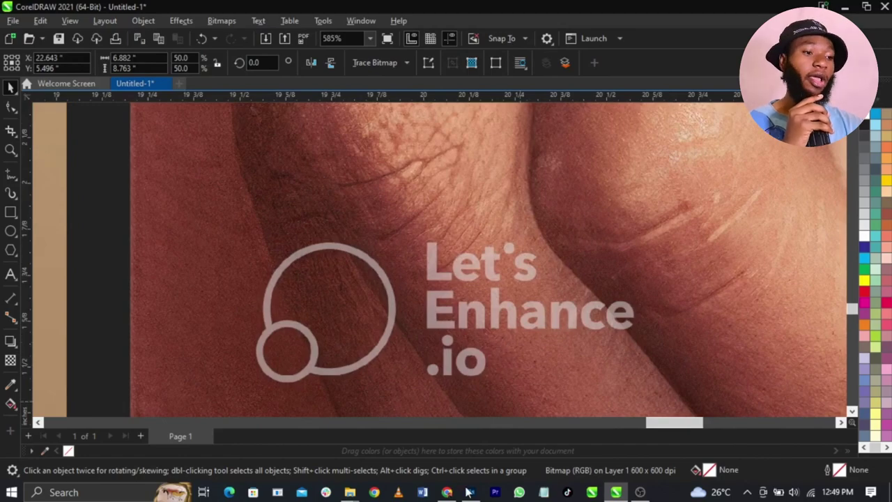
pyautogui.click(470, 492)
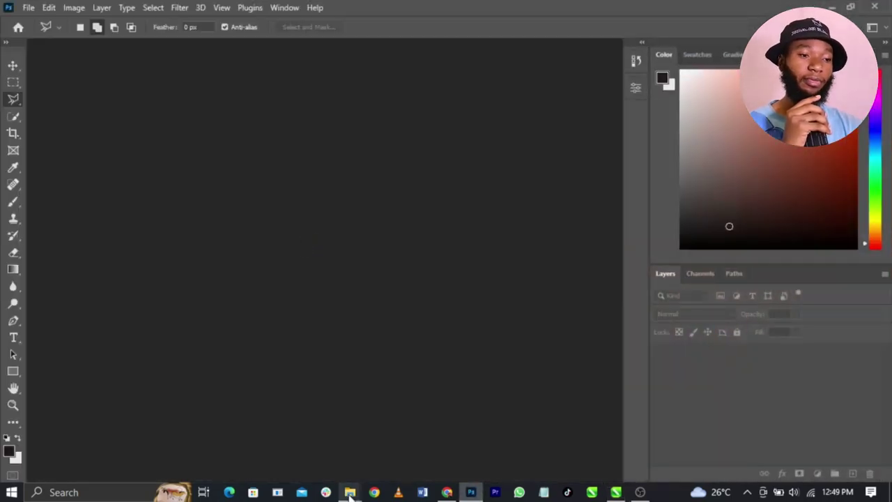
# Open exported_auto_x2.jpg from Downloads by dragging it into Photoshop's empty workspace
pyautogui.moveTo(350, 491)
pyautogui.click(427, 441)
pyautogui.moveTo(265, 181); pyautogui.dragTo(361, 294)
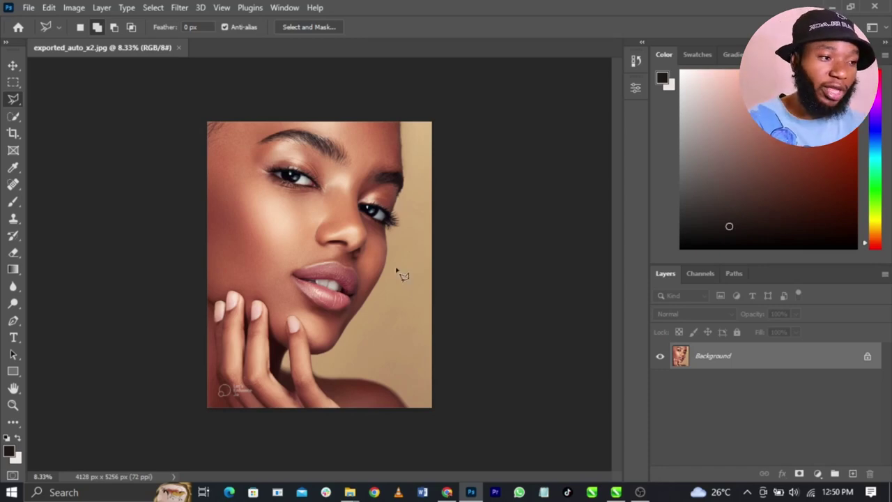
# Convert the Background into editable Layer 0 and frame the watermark on the fingers at 50%
pyautogui.doubleClick(712, 356)
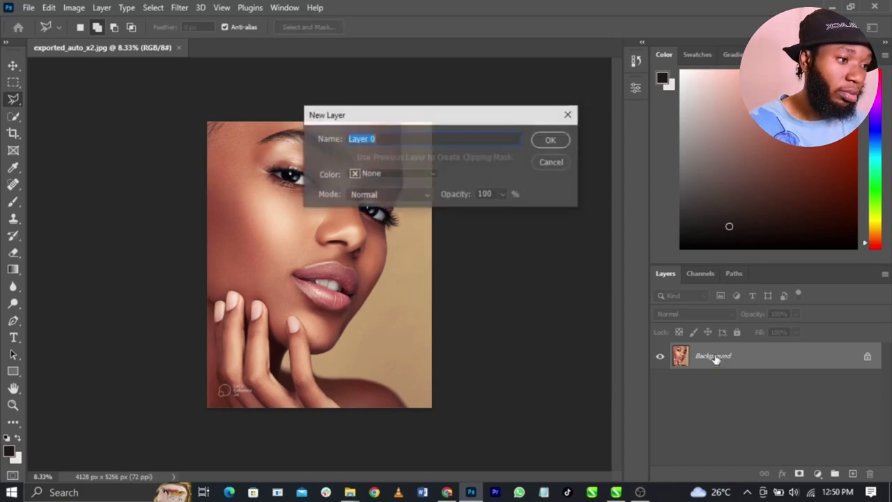
pyautogui.click(553, 142)
pyautogui.scroll(5, 358, 259)
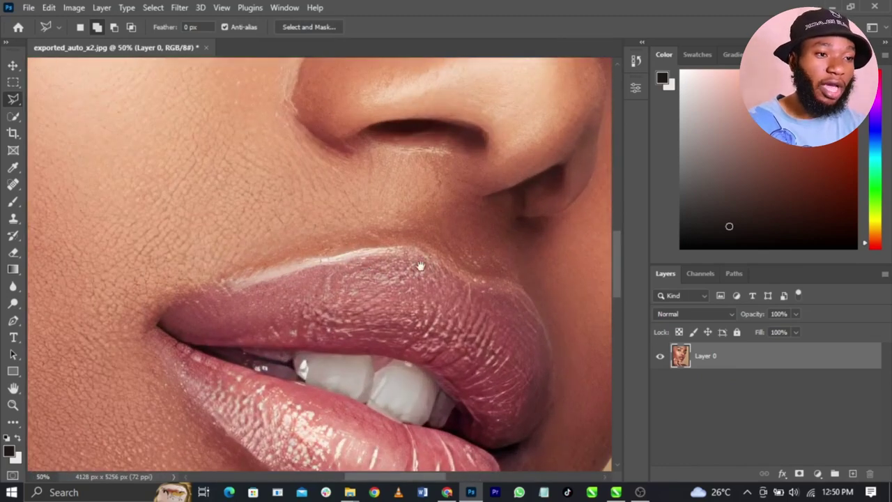
pyautogui.moveTo(421, 267); pyautogui.dragTo(76, 386)
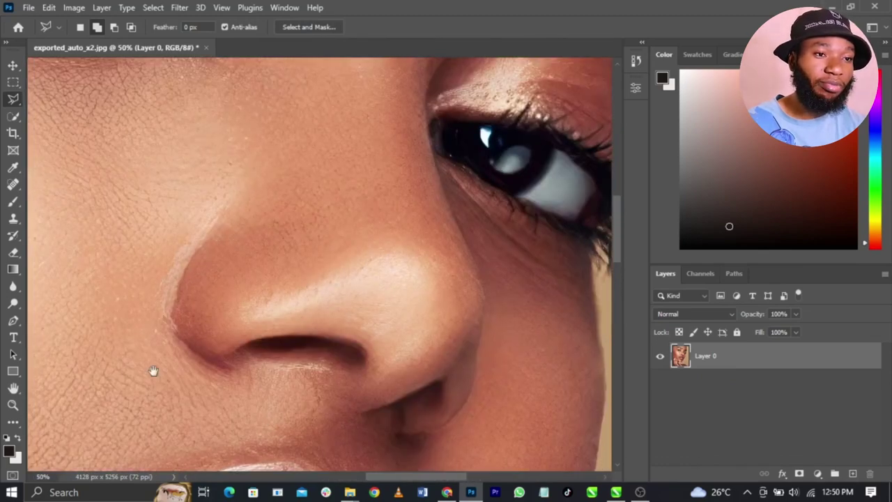
pyautogui.moveTo(153, 371); pyautogui.dragTo(291, 300)
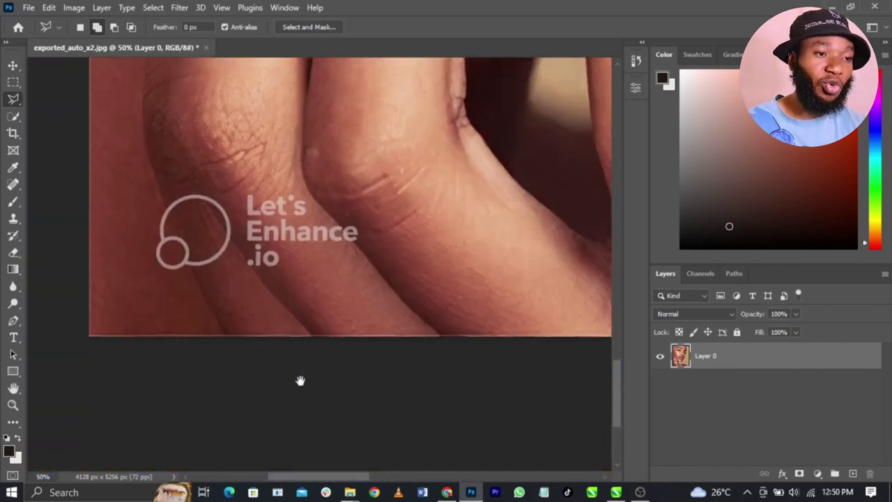
pyautogui.moveTo(300, 381); pyautogui.dragTo(314, 408)
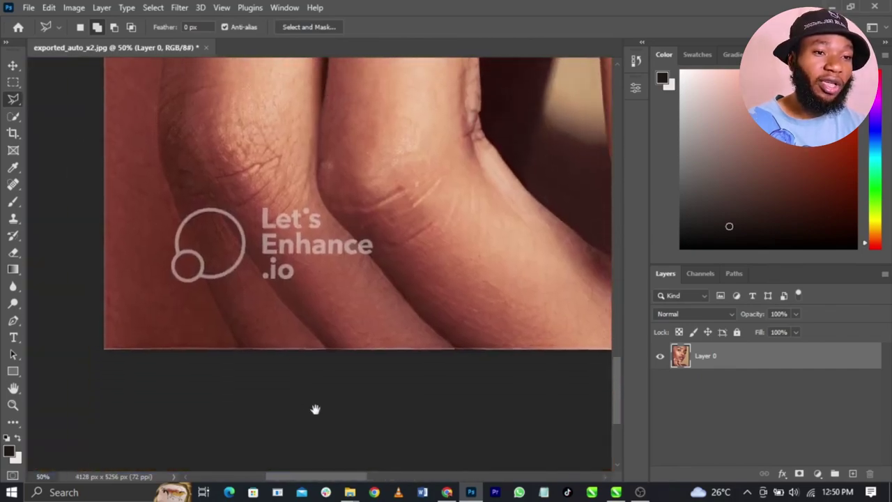
# Select the Clone Stamp tool with a 125-pixel brush
pyautogui.click(13, 218)
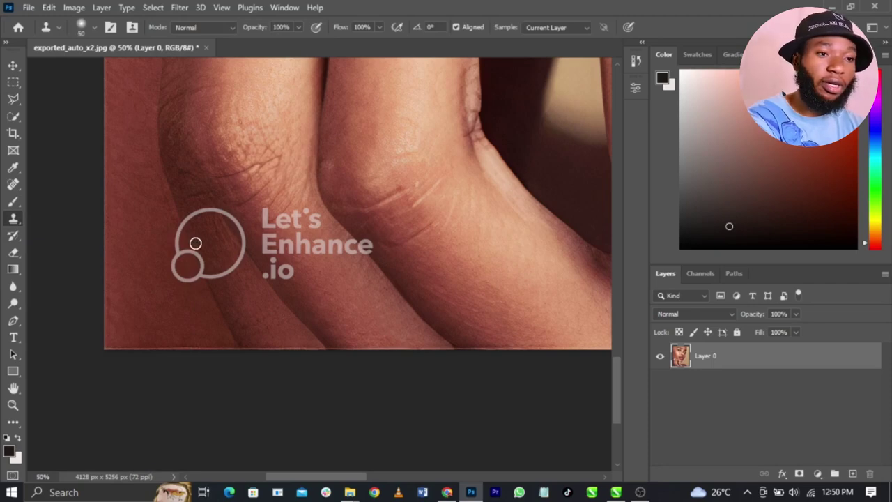
pyautogui.press(']')
pyautogui.press(']')
pyautogui.press(']')
pyautogui.press(']')
pyautogui.press(']')
pyautogui.press(']')
pyautogui.press(']')
pyautogui.press(']')
pyautogui.press(']')
pyautogui.press(']')
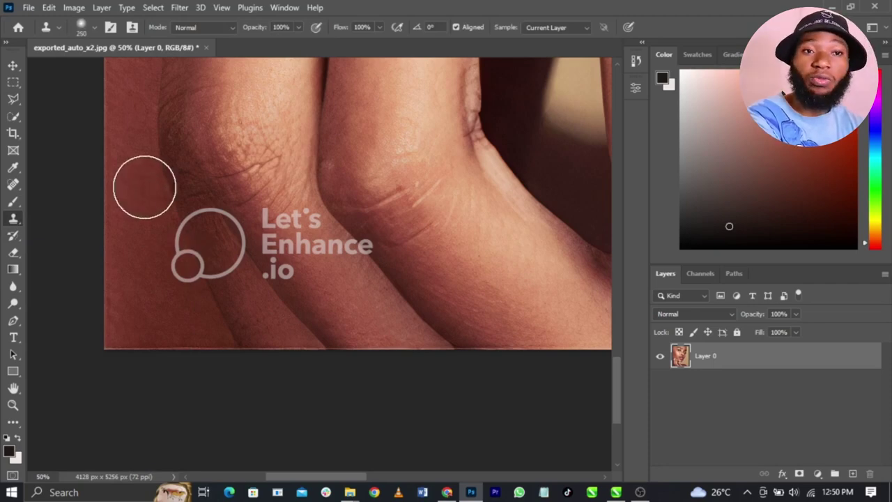
pyautogui.press(']')
pyautogui.press(']')
pyautogui.press(']')
pyautogui.press('[')
pyautogui.press('[')
pyautogui.press('[')
pyautogui.press('[')
pyautogui.press('[')
pyautogui.press('[')
pyautogui.press('[')
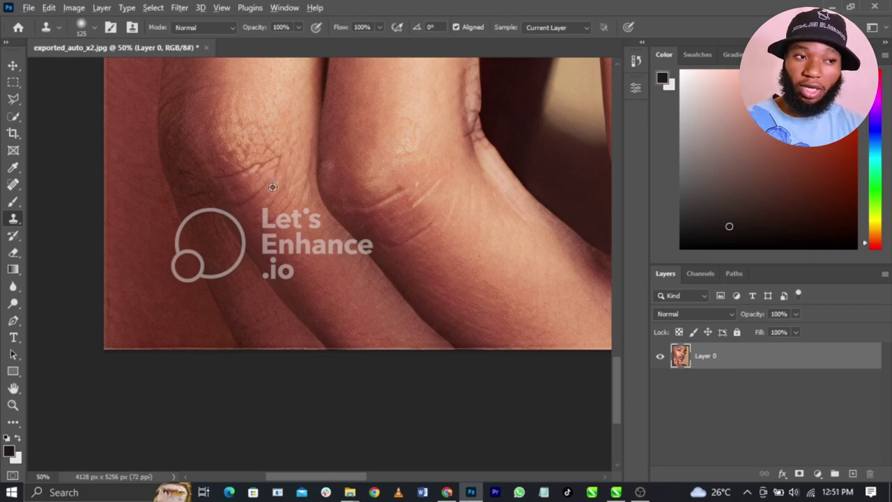
# Clone skin from below over the 'an', 'c', 'e' and 'h' of Enhance, brush at 90
pyautogui.keyDown('alt'); pyautogui.click(321, 279); pyautogui.keyUp('alt')
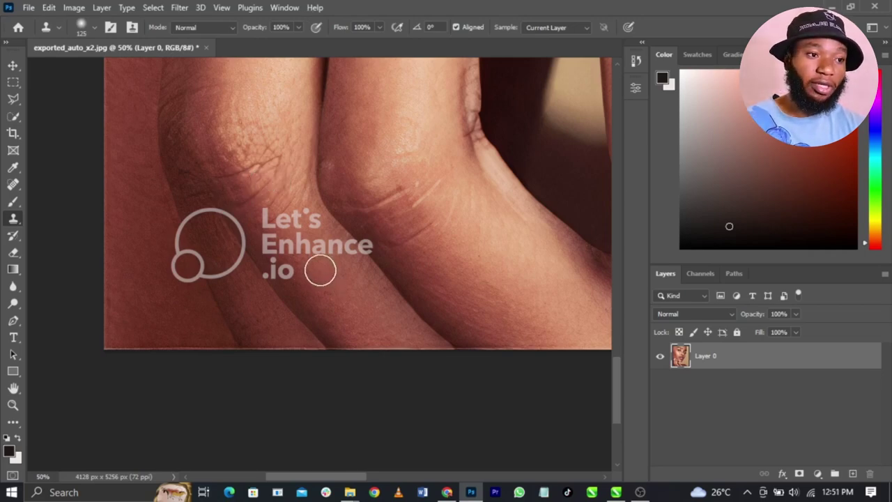
pyautogui.moveTo(319, 249); pyautogui.dragTo(335, 248)
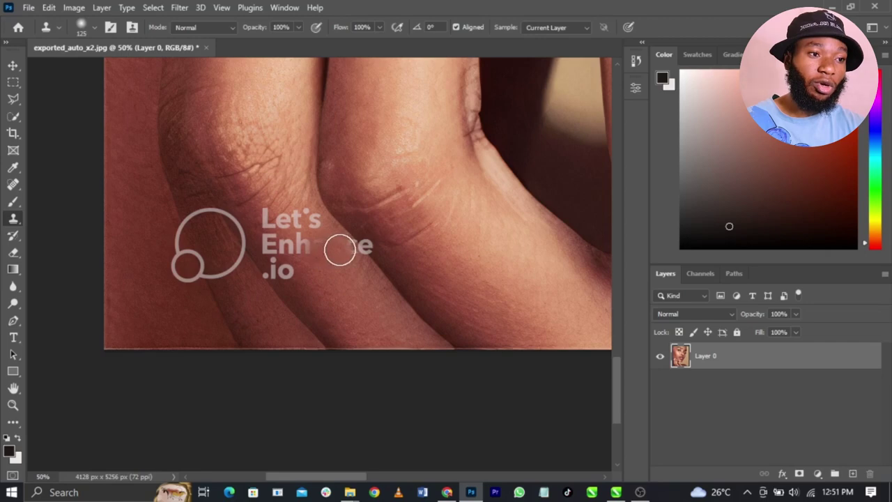
pyautogui.press('[')
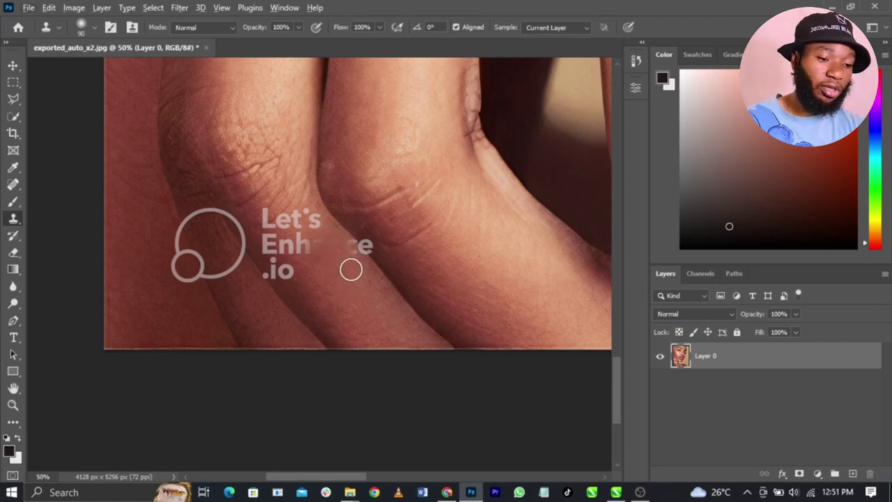
pyautogui.moveTo(360, 266); pyautogui.dragTo(354, 251)
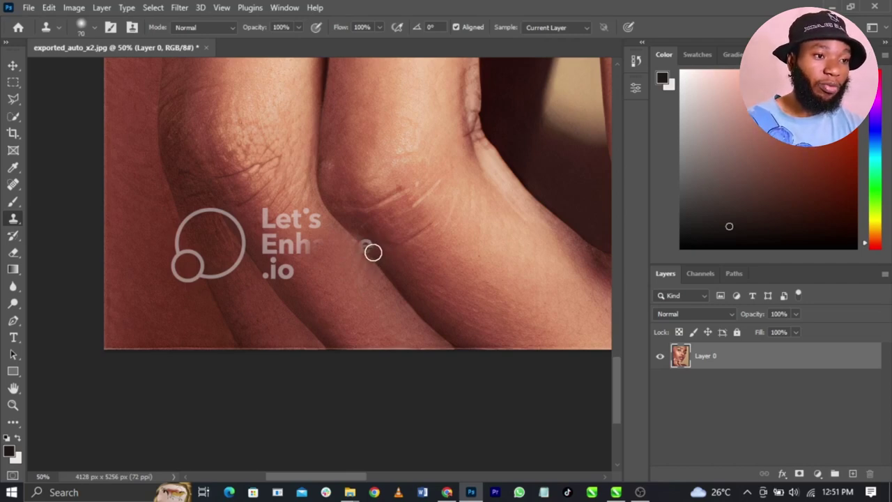
pyautogui.click(364, 239)
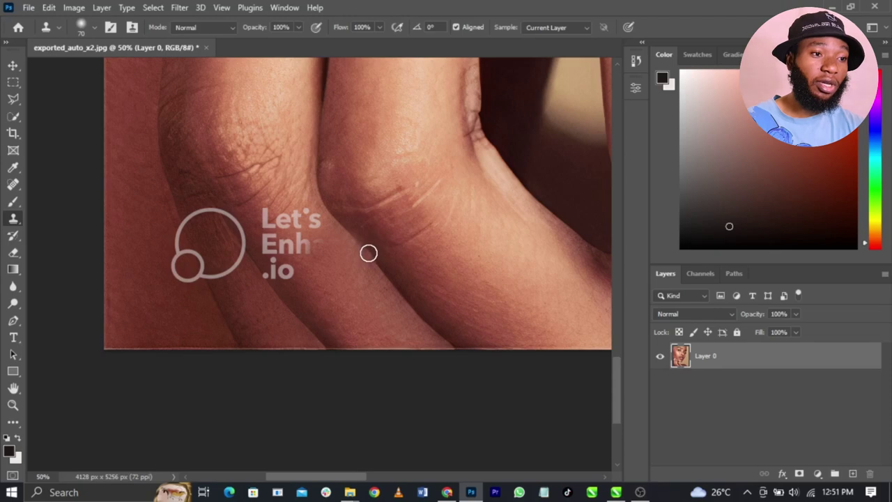
pyautogui.keyDown('alt'); pyautogui.click(345, 237); pyautogui.keyUp('alt')
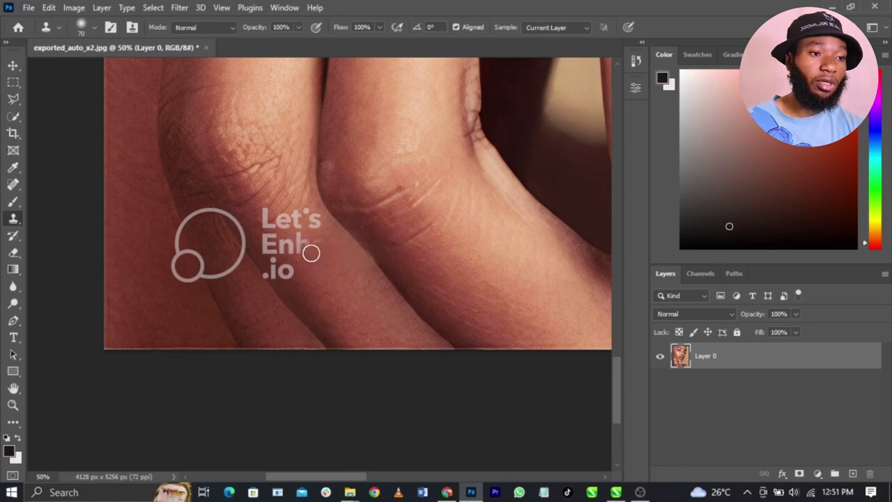
pyautogui.moveTo(311, 251)
pyautogui.mouseDown()
pyautogui.moveTo(299, 237)
pyautogui.moveTo(311, 269)
pyautogui.moveTo(300, 240)
pyautogui.mouseUp()
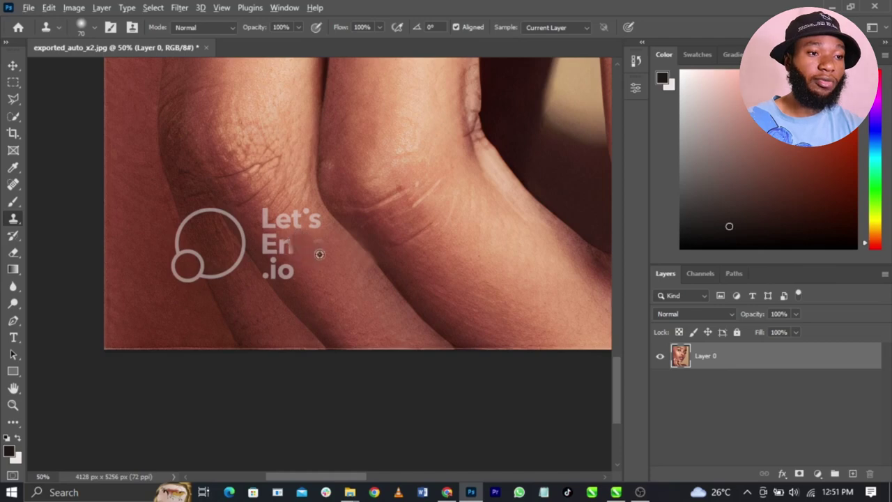
pyautogui.click(319, 243)
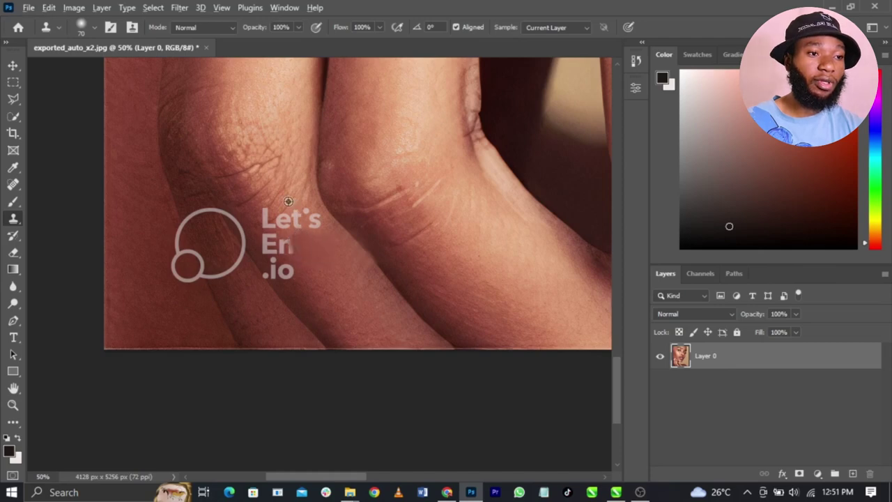
# Sample skin above the watermark and clone it over the Let's lettering
pyautogui.keyDown('alt'); pyautogui.click(287, 201); pyautogui.keyUp('alt')
pyautogui.click(293, 209)
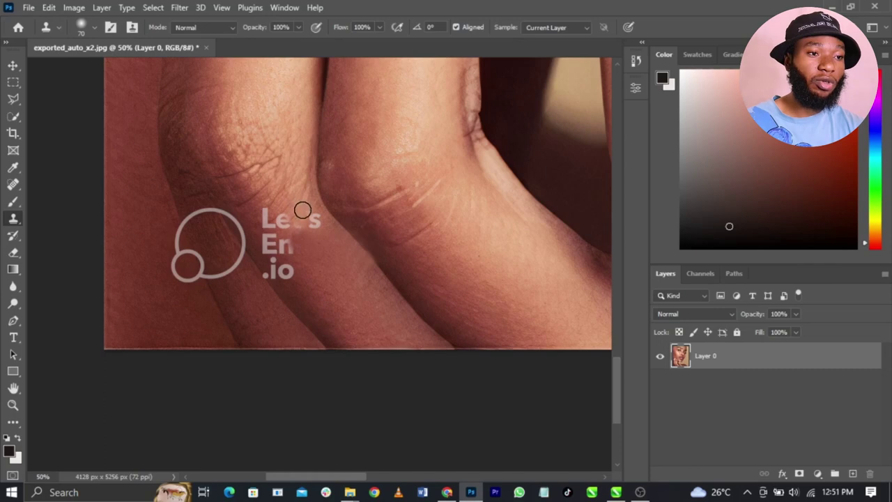
pyautogui.click(315, 214)
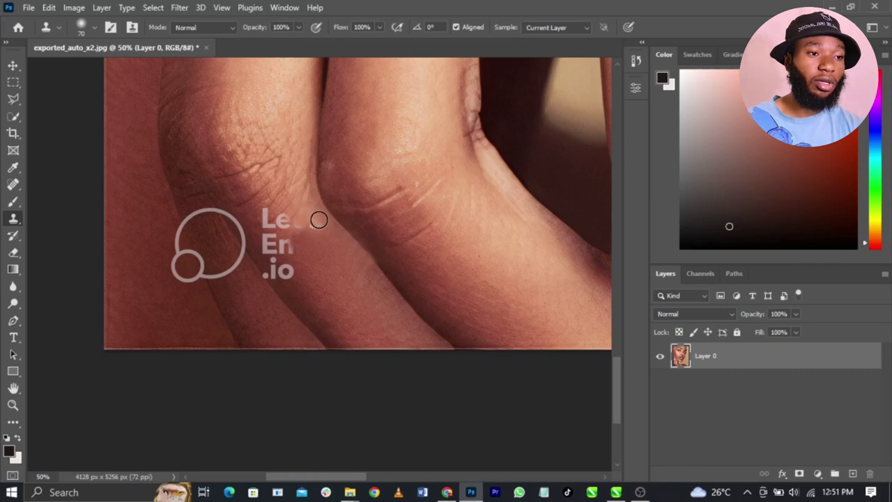
pyautogui.keyDown('alt'); pyautogui.click(256, 201); pyautogui.keyUp('alt')
pyautogui.click(267, 219)
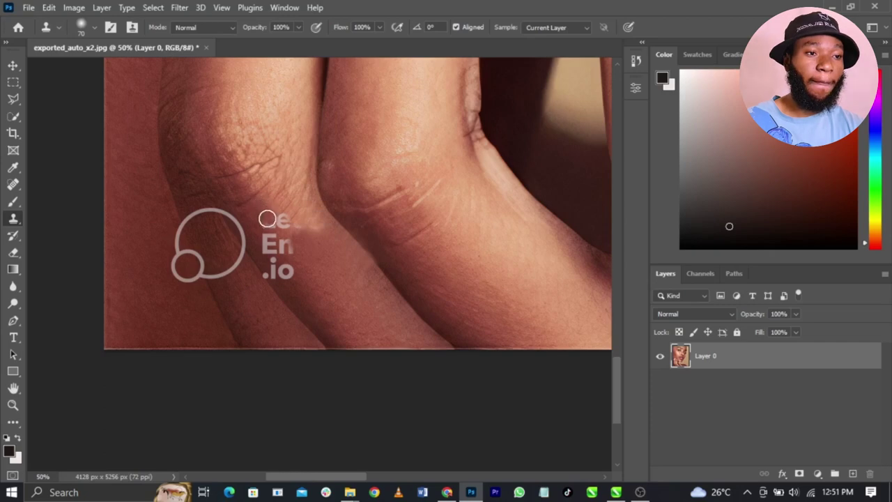
pyautogui.click(276, 222)
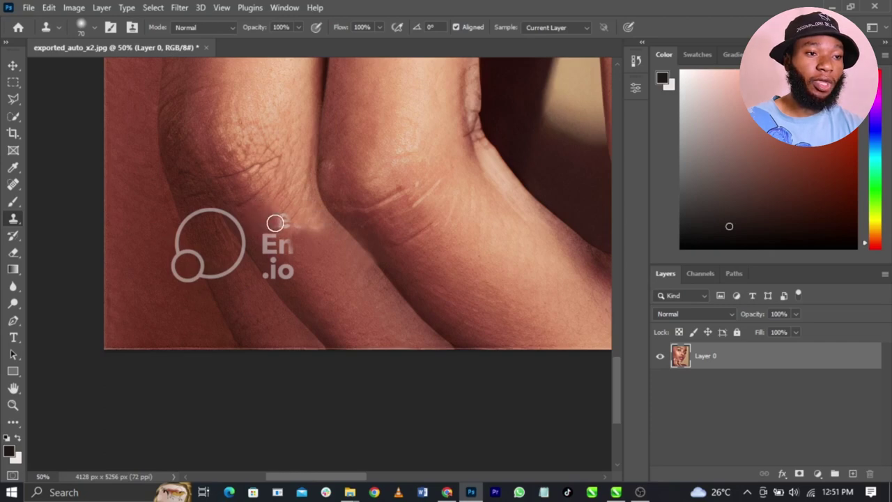
pyautogui.keyDown('alt'); pyautogui.click(281, 202); pyautogui.keyUp('alt')
pyautogui.click(285, 218)
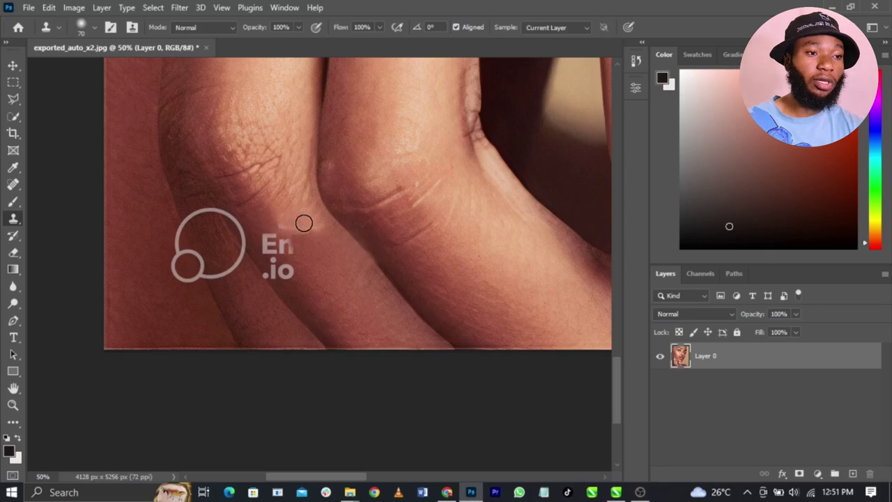
pyautogui.click(308, 222)
# Clone skin over the 'o' of .io and the 'E' of En
pyautogui.keyDown('alt'); pyautogui.click(271, 220); pyautogui.keyUp('alt')
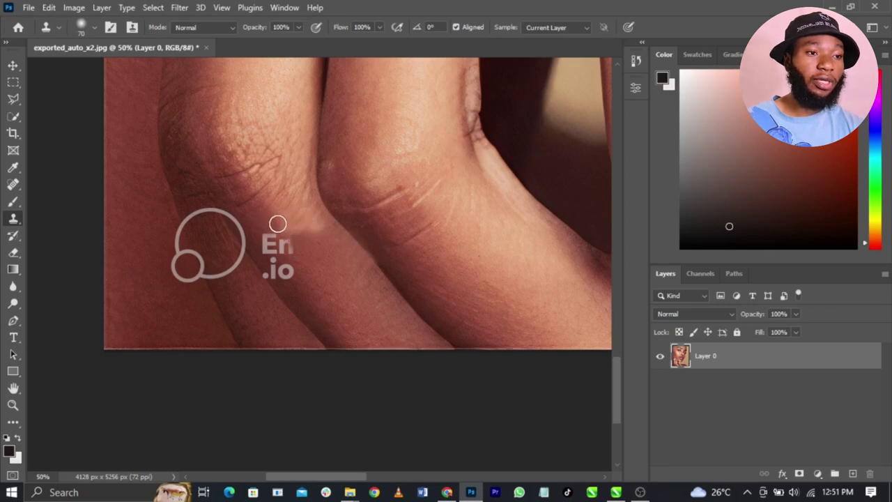
pyautogui.click(282, 270)
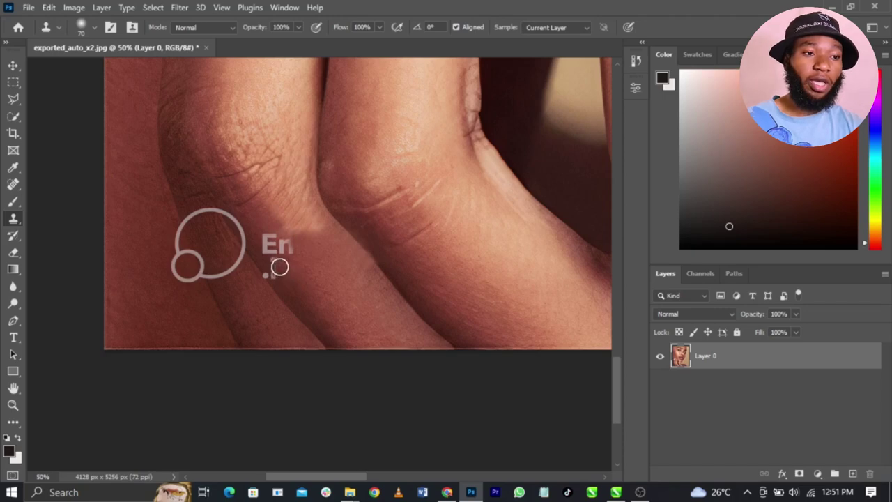
pyautogui.keyDown('alt'); pyautogui.click(257, 224); pyautogui.keyUp('alt')
pyautogui.click(266, 245)
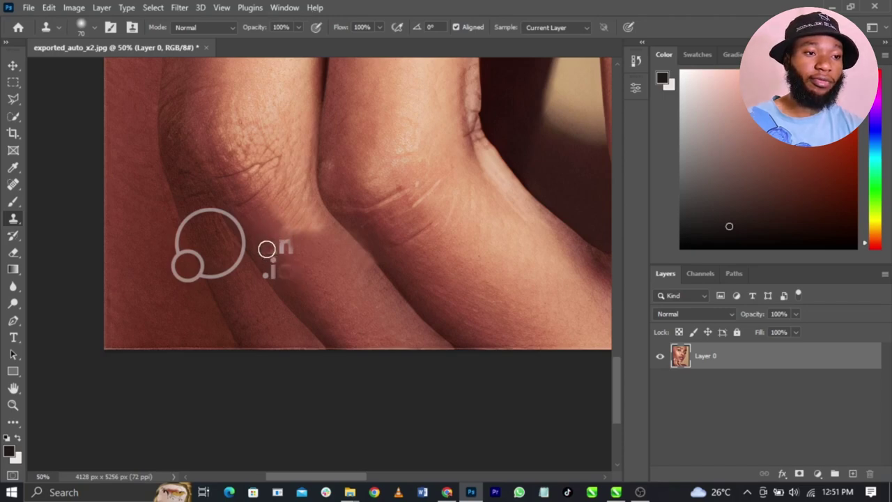
pyautogui.keyDown('alt'); pyautogui.click(262, 234); pyautogui.keyUp('alt')
# Cover the 'n' of En, then clone over the .i fragment with a 100 brush
pyautogui.moveTo(279, 245); pyautogui.dragTo(280, 248)
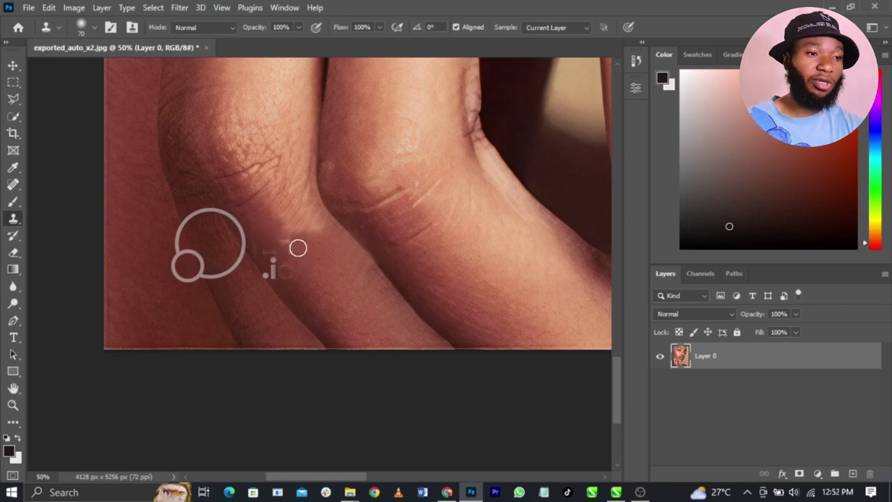
pyautogui.press(']')
pyautogui.press(']')
pyautogui.press(']')
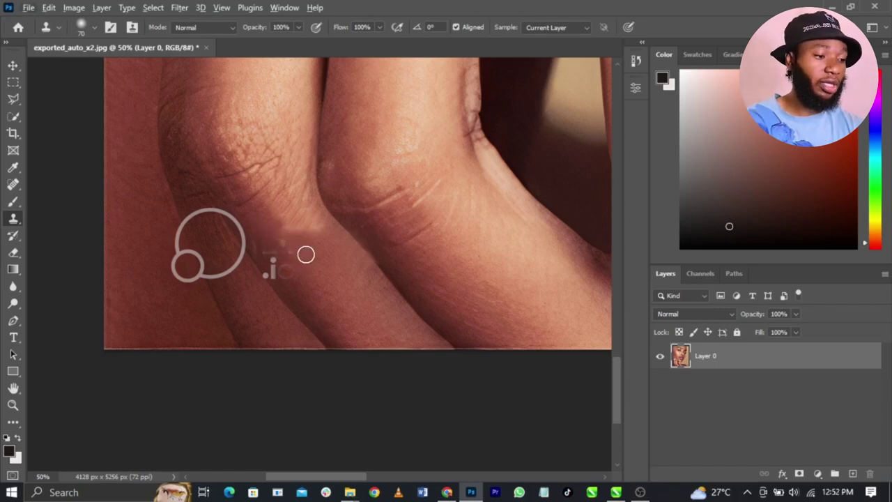
pyautogui.keyDown('alt'); pyautogui.click(309, 288); pyautogui.keyUp('alt')
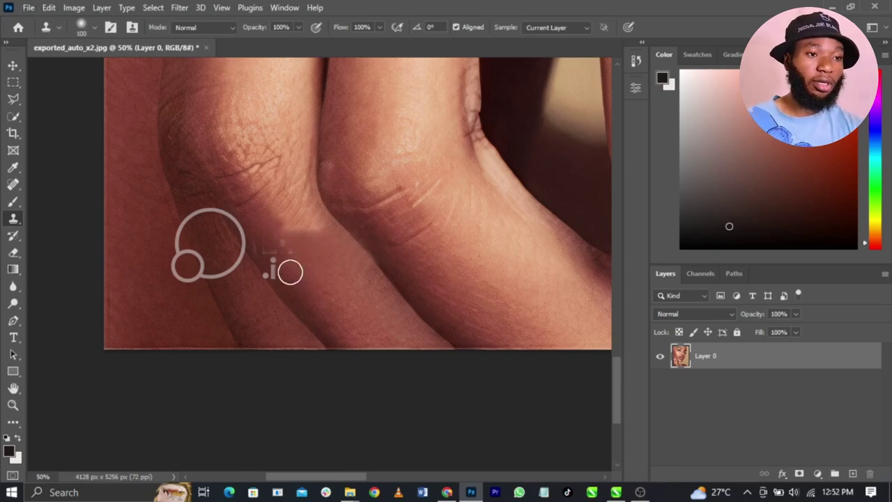
pyautogui.moveTo(289, 269); pyautogui.dragTo(278, 261)
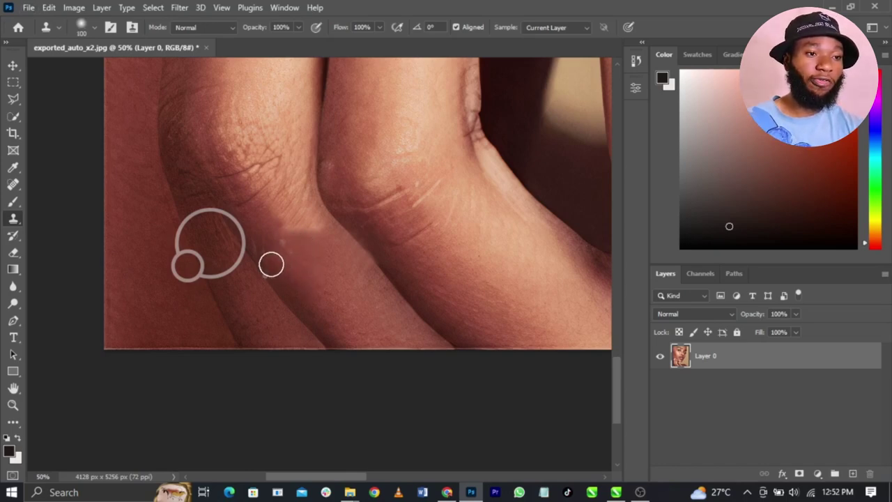
# Clone skin over the circle logo and the small circle near the knuckle
pyautogui.click(279, 267)
pyautogui.click(287, 255)
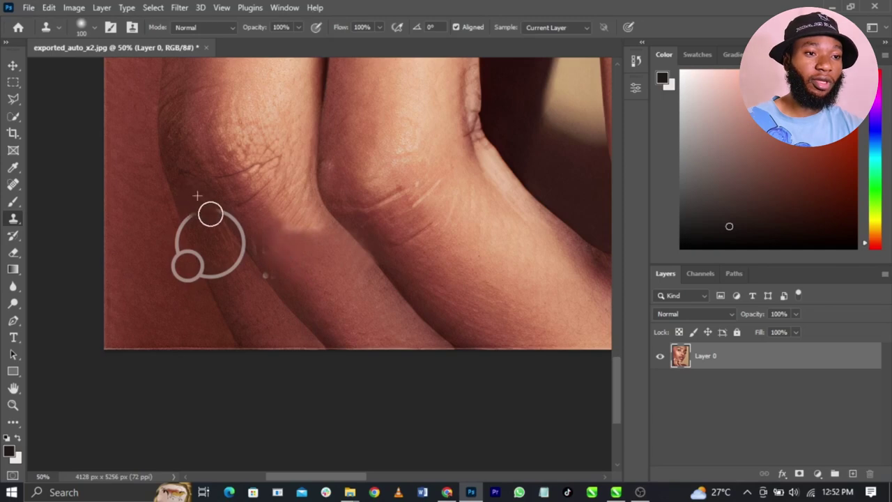
pyautogui.click(193, 219)
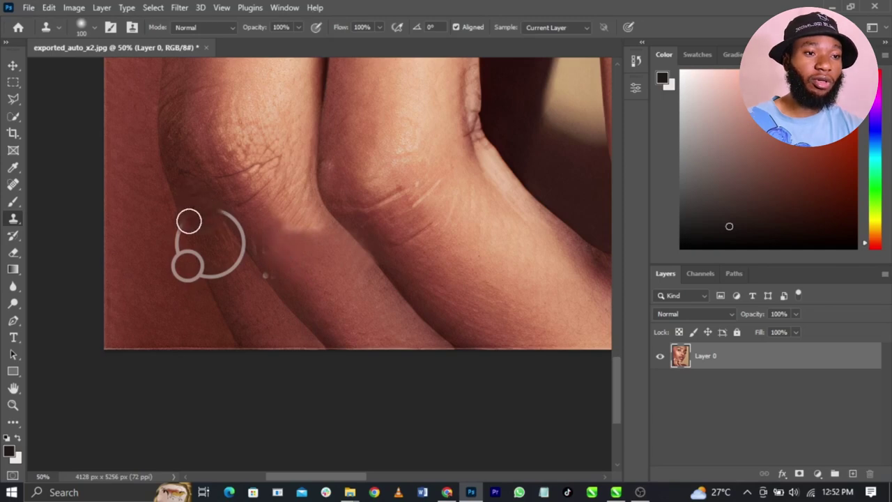
pyautogui.click(187, 218)
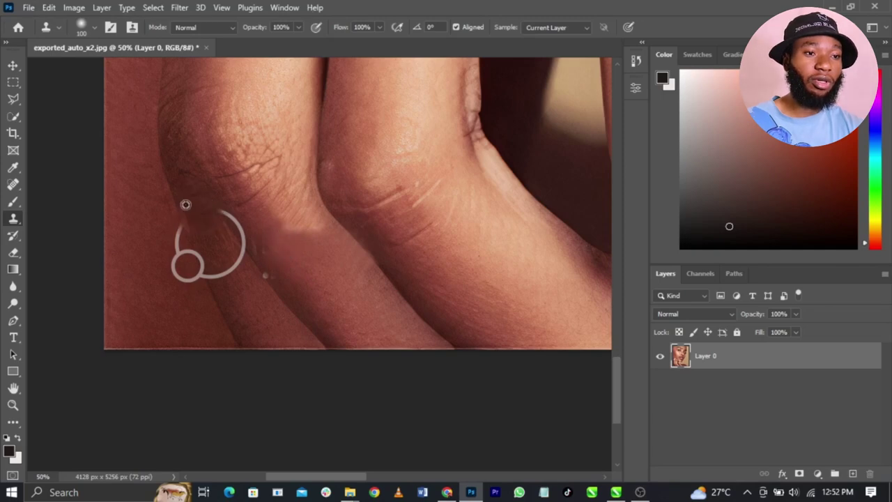
pyautogui.moveTo(170, 244)
pyautogui.mouseDown()
pyautogui.moveTo(159, 256)
pyautogui.moveTo(173, 253)
pyautogui.moveTo(187, 272)
pyautogui.moveTo(184, 293)
pyautogui.mouseUp()
pyautogui.click(167, 247)
pyautogui.click(169, 237)
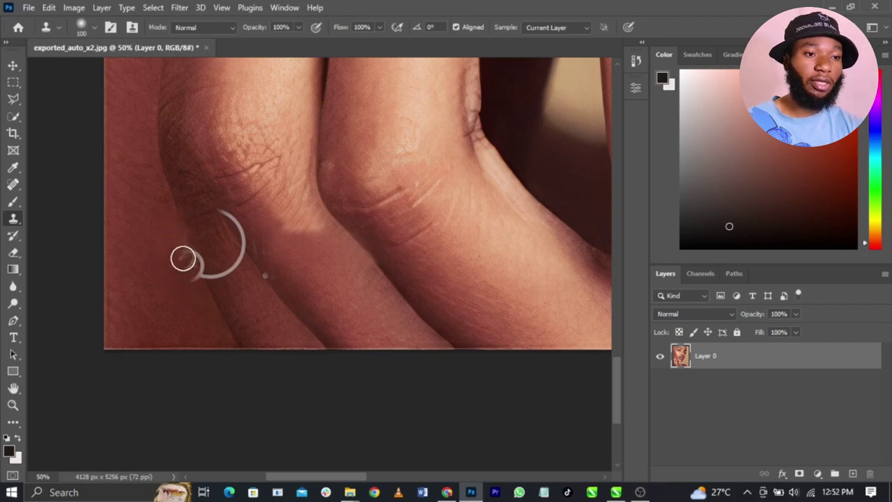
pyautogui.moveTo(186, 255)
pyautogui.mouseDown()
pyautogui.moveTo(193, 290)
pyautogui.moveTo(179, 241)
pyautogui.moveTo(206, 282)
pyautogui.moveTo(185, 229)
pyautogui.mouseUp()
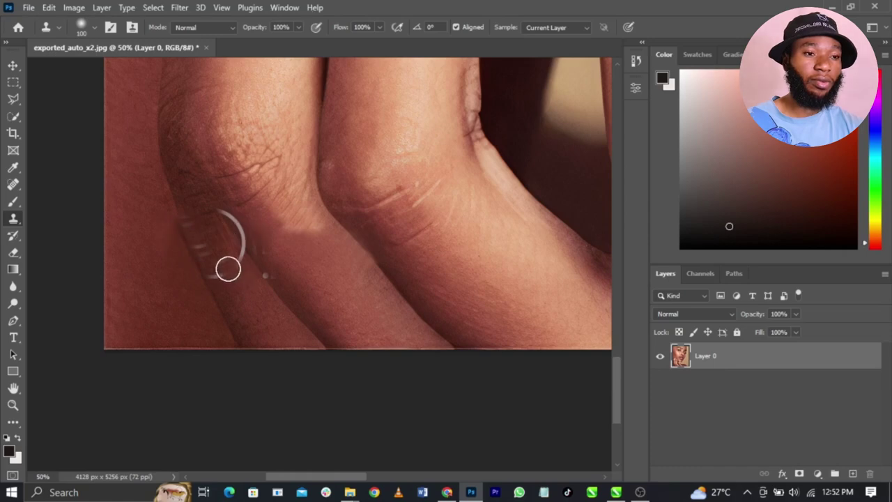
# Paint out the logo's arc and the light streak along the finger edge
pyautogui.moveTo(219, 272); pyautogui.dragTo(230, 276)
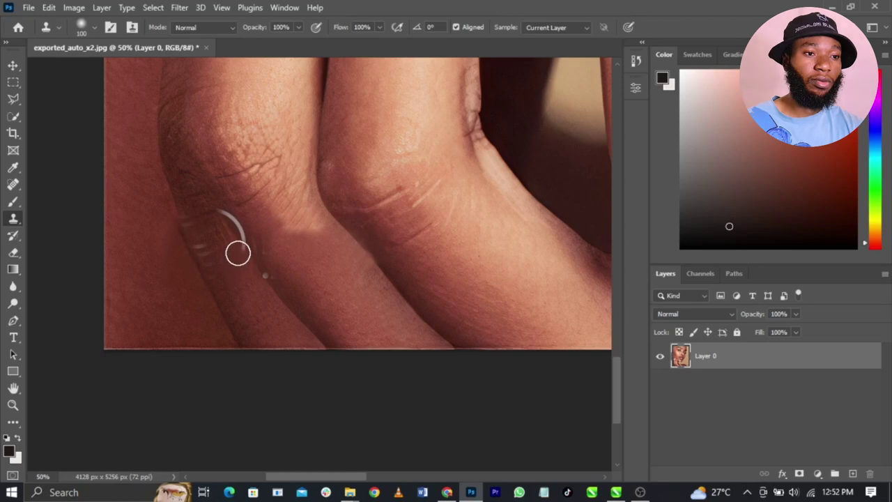
pyautogui.moveTo(213, 193)
pyautogui.mouseDown()
pyautogui.moveTo(241, 238)
pyautogui.moveTo(265, 244)
pyautogui.moveTo(272, 273)
pyautogui.mouseUp()
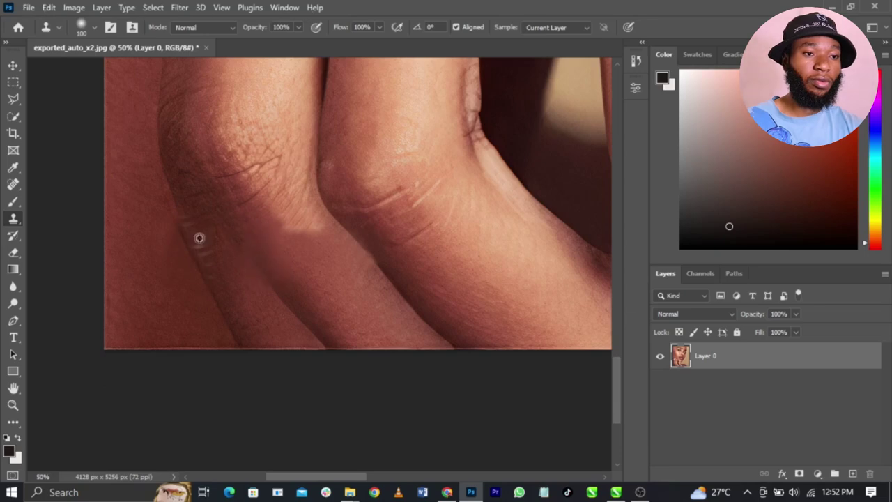
pyautogui.moveTo(183, 203)
pyautogui.mouseDown()
pyautogui.moveTo(226, 289)
pyautogui.moveTo(199, 233)
pyautogui.mouseUp()
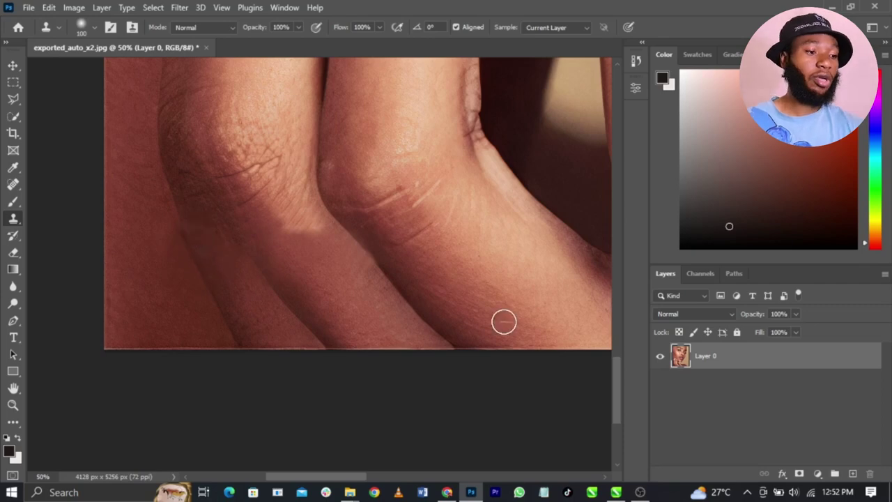
pyautogui.scroll(-5, 504, 321)
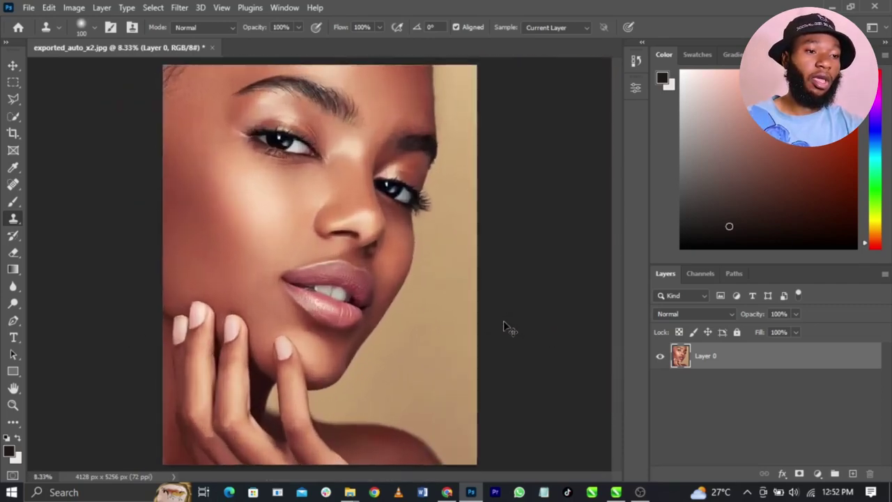
pyautogui.scroll(1, 504, 327)
pyautogui.scroll(-1, 507, 328)
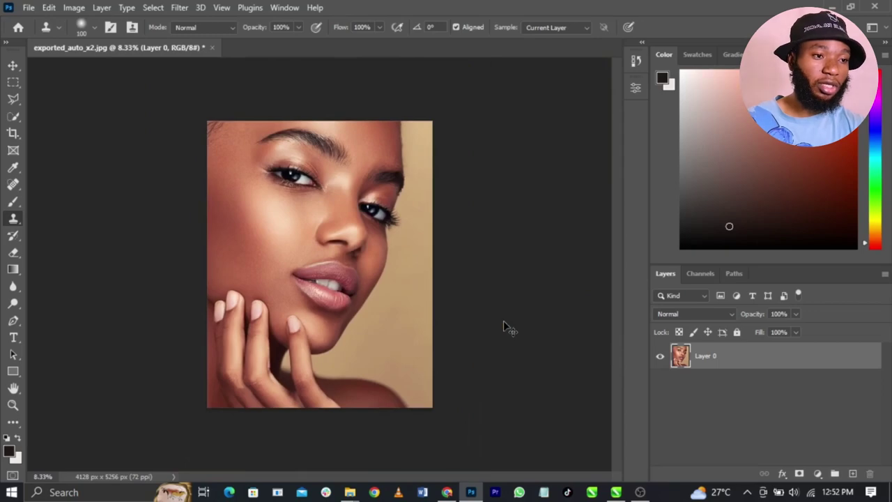
pyautogui.scroll(1, 503, 321)
pyautogui.scroll(-1, 503, 321)
pyautogui.scroll(5, 503, 320)
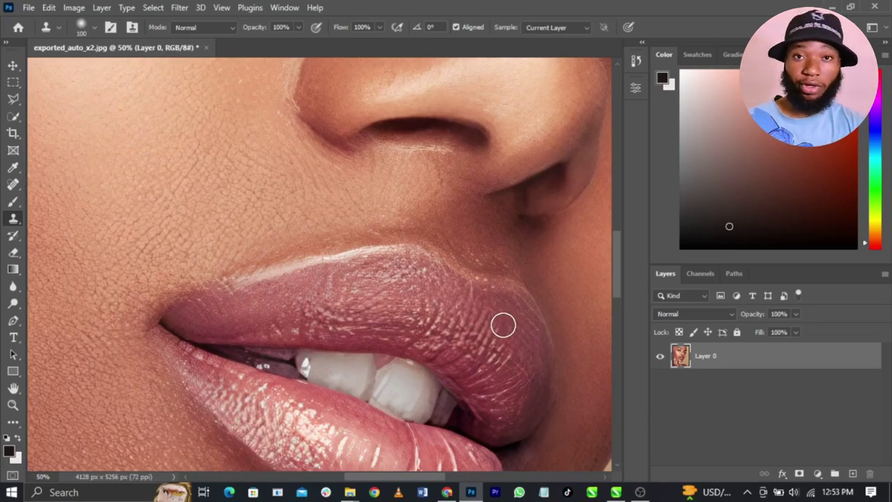
pyautogui.scroll(-2, 502, 323)
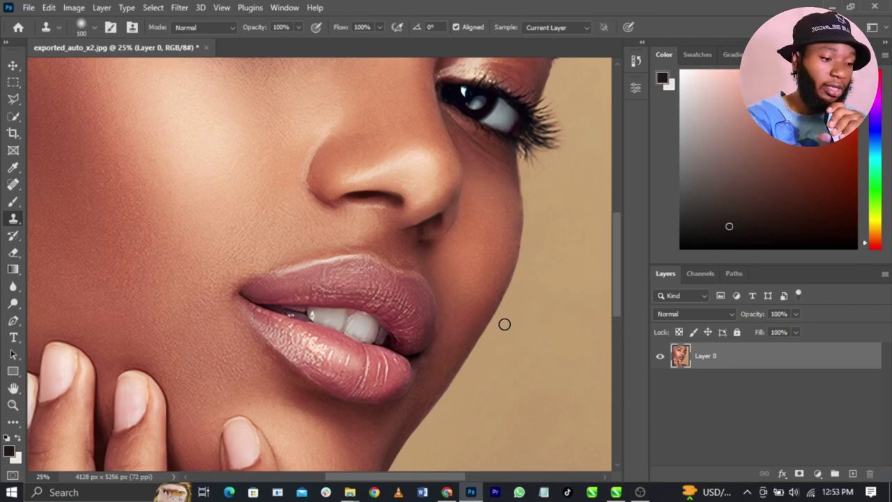
pyautogui.scroll(-3, 506, 328)
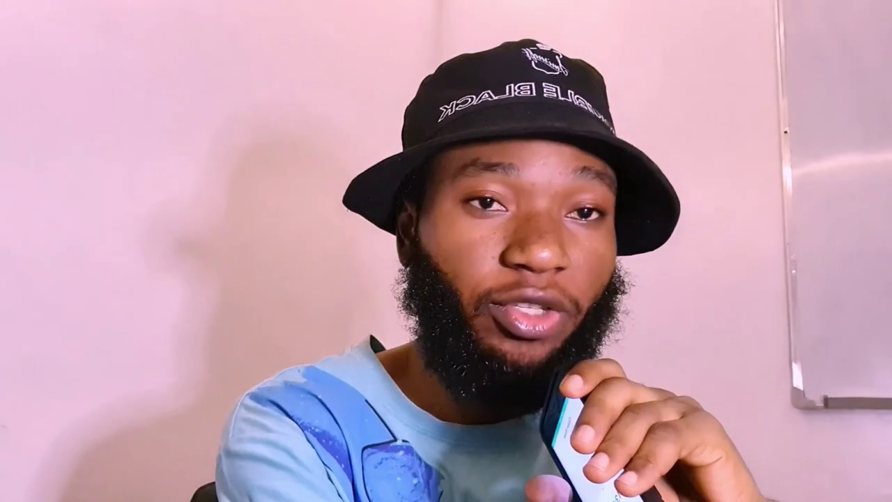